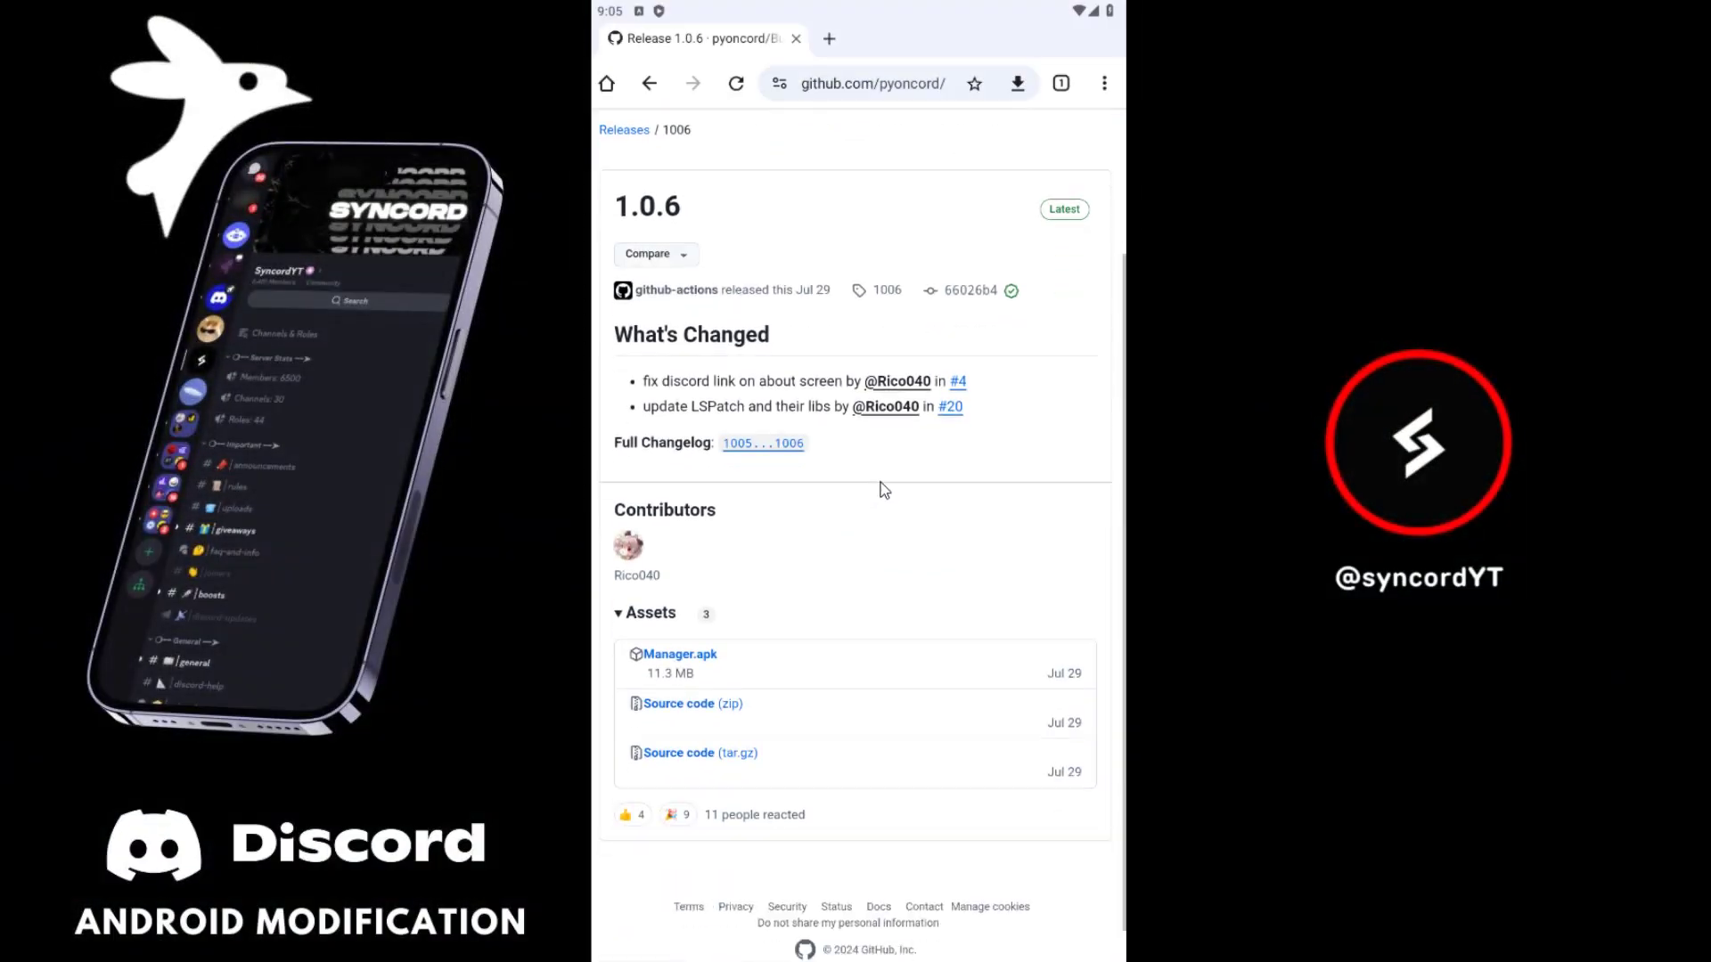
Download Manager.apk from the GitHub 1.0.6 release assets, accepting the warning, and install Bunny Manager.
{"action": "scroll", "coordinate": [879, 490], "scroll_direction": "down", "scroll_amount": 1}
{"action": "left_click", "coordinate": [702, 621]}
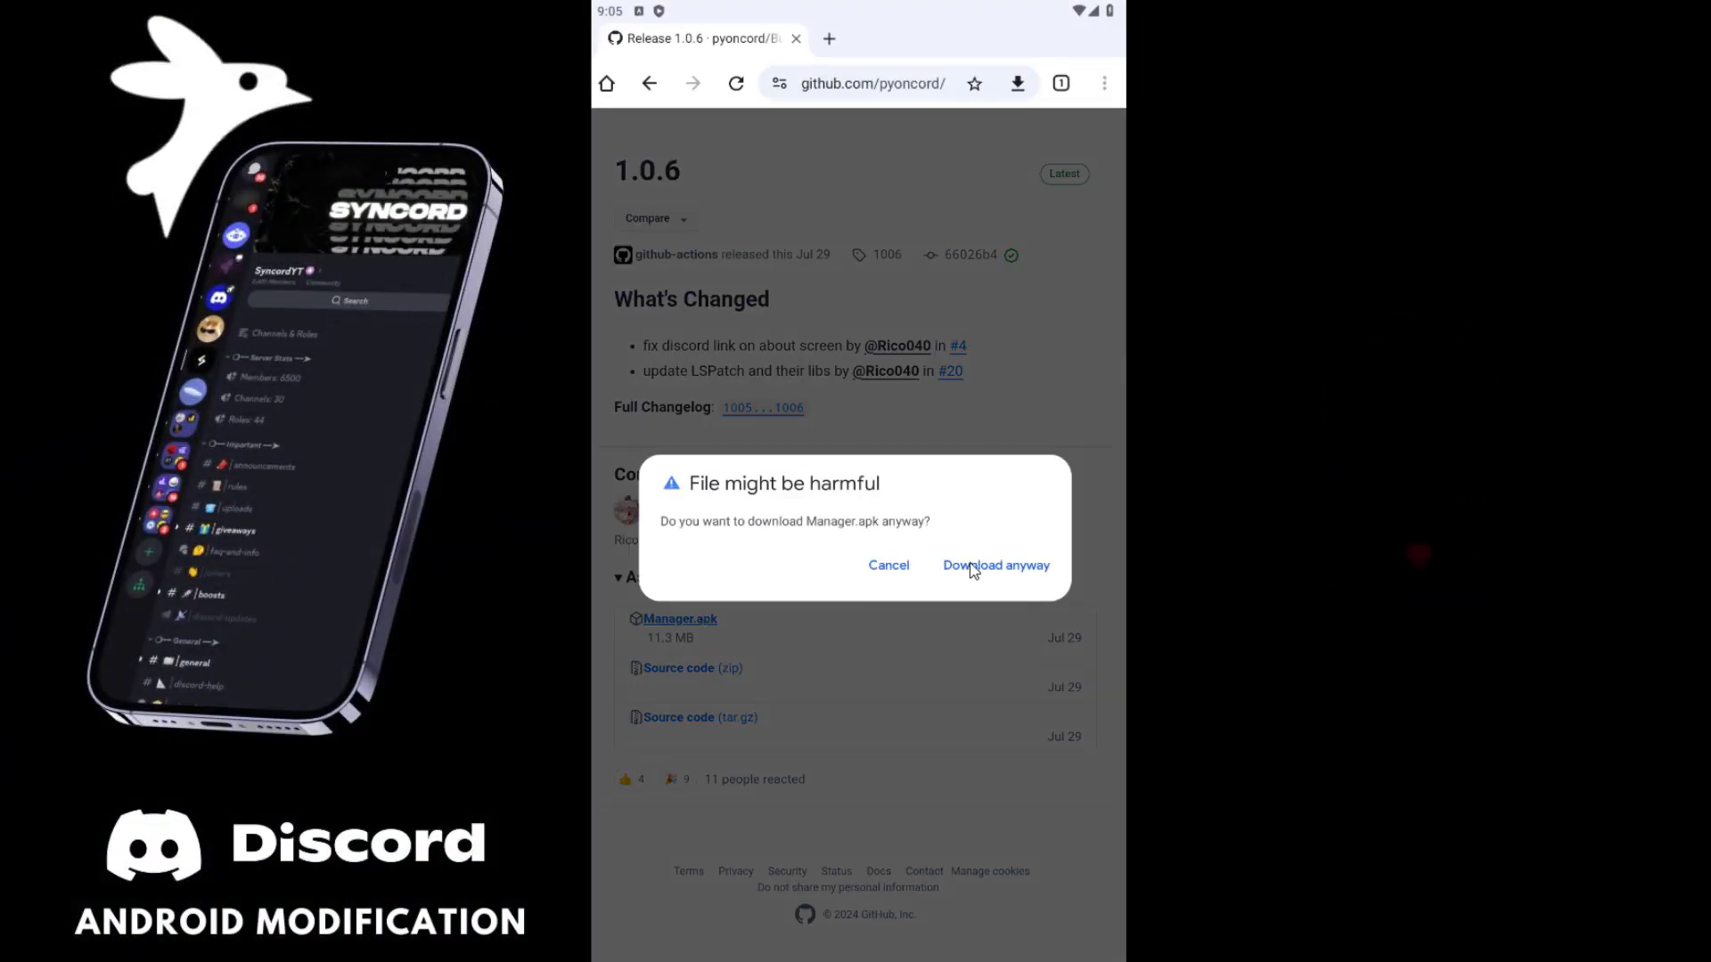
{"action": "left_click", "coordinate": [974, 567]}
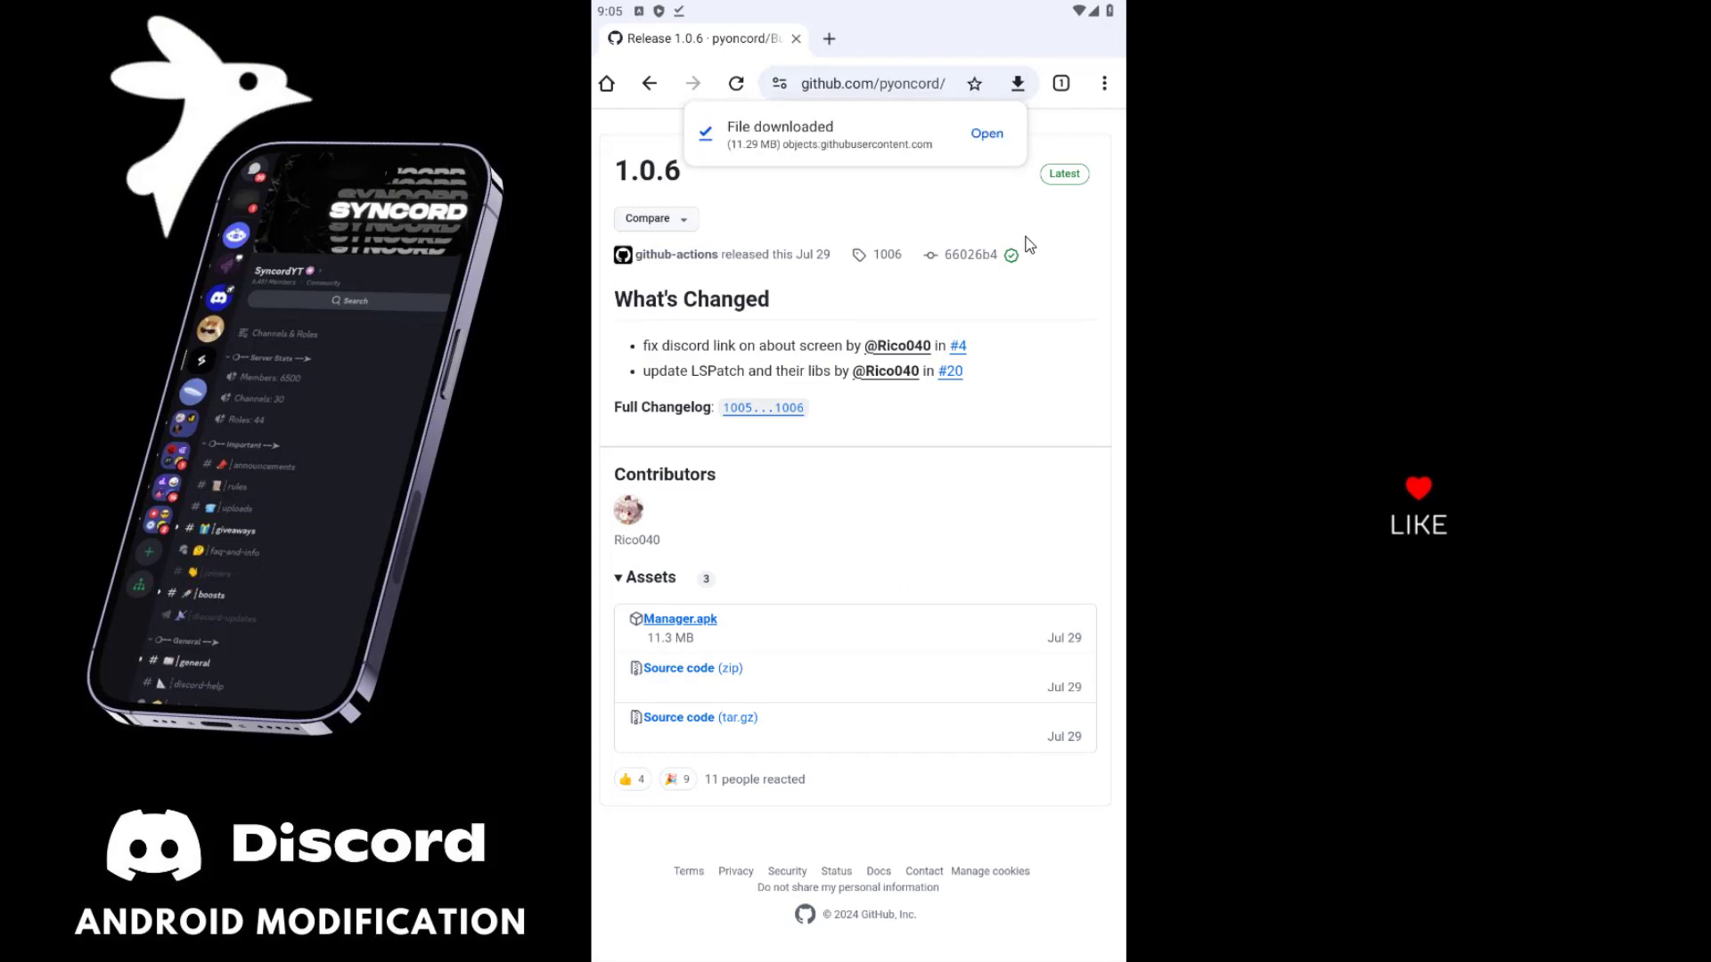
{"action": "left_click", "coordinate": [985, 133]}
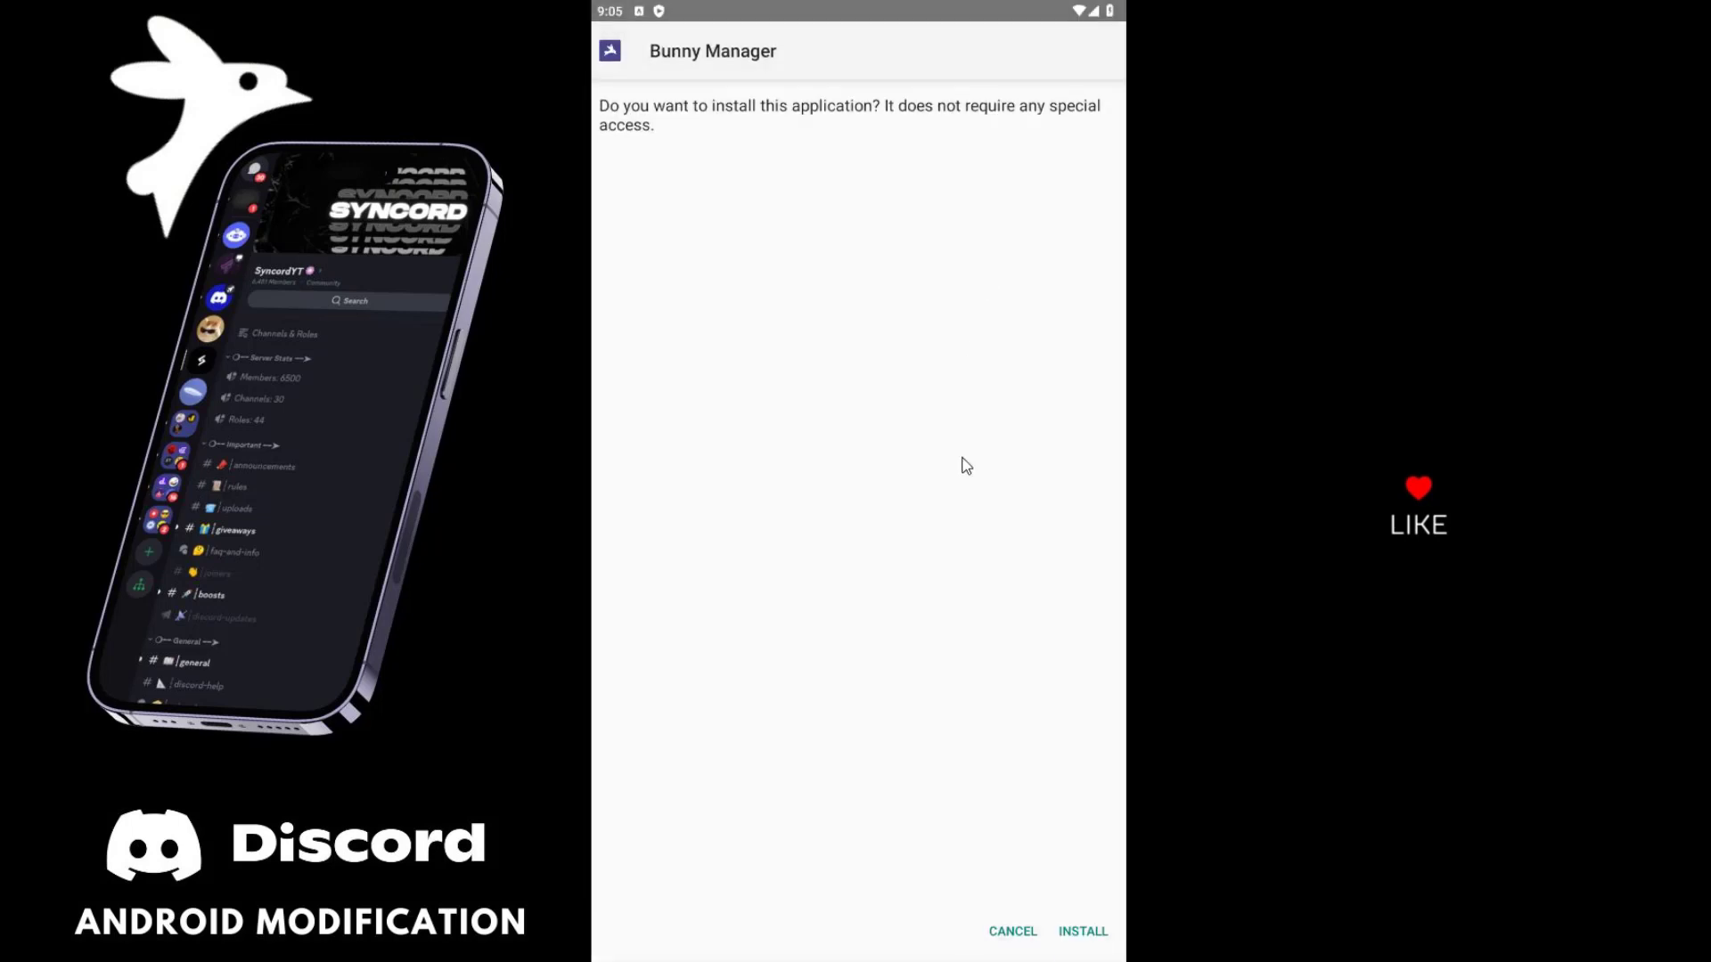
{"action": "left_click", "coordinate": [1081, 932]}
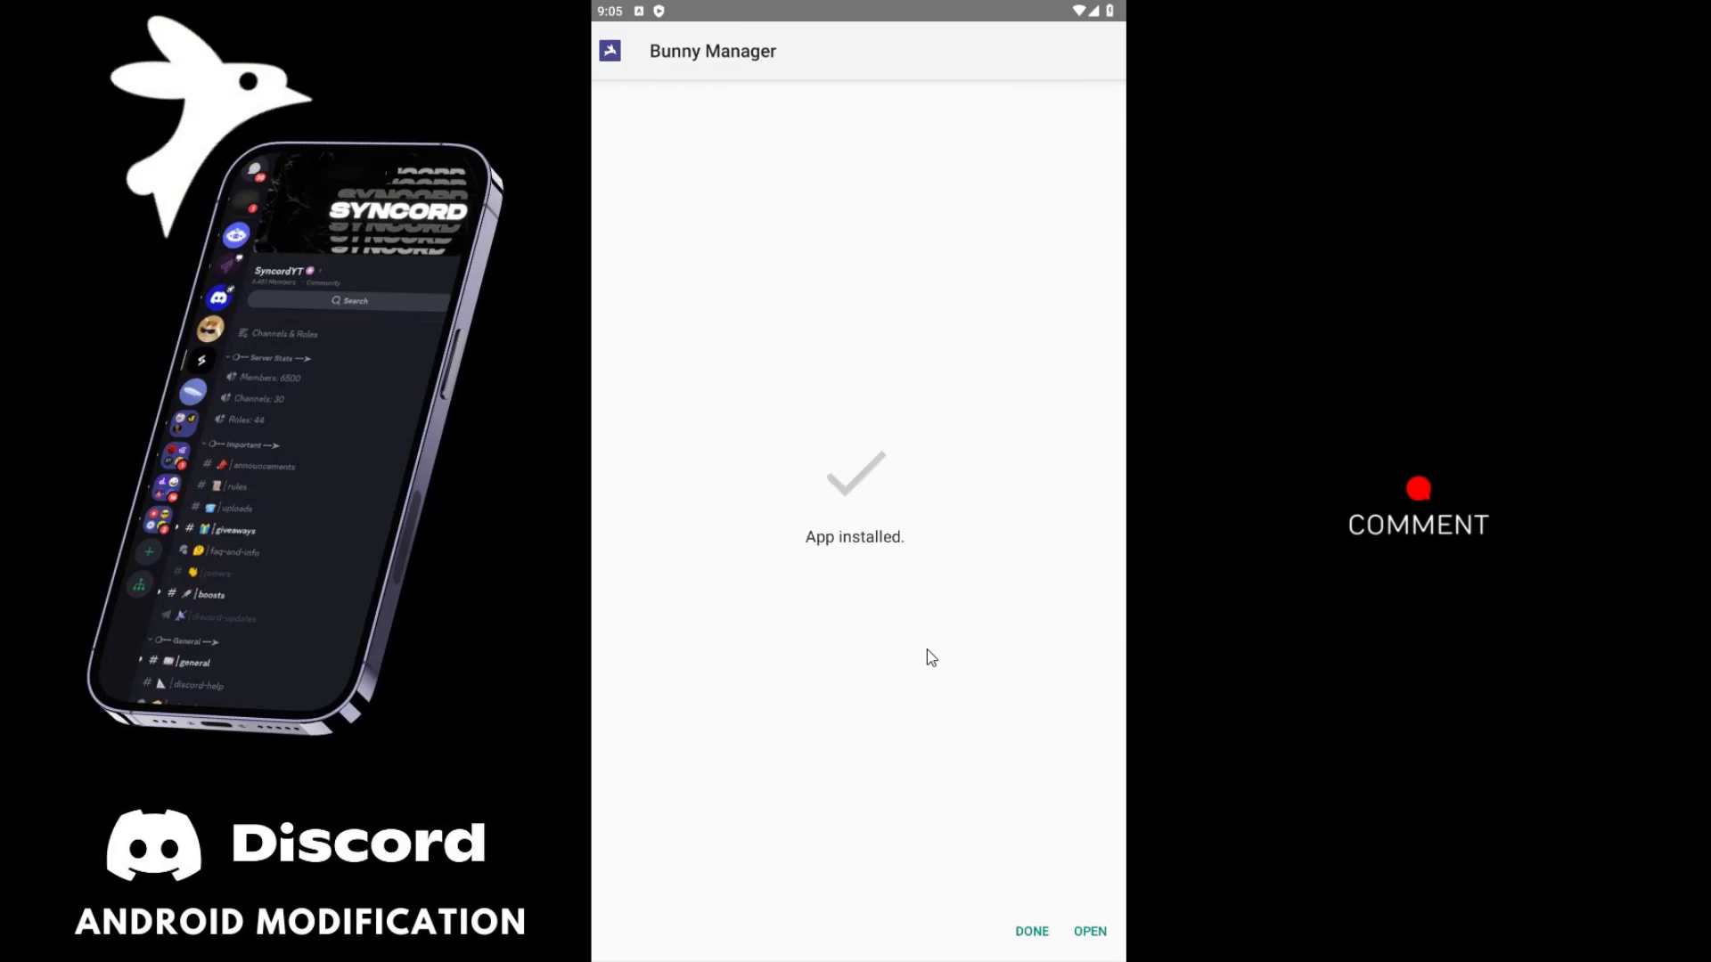
Launch Bunny Manager, grant it file access, and install the Bunny-modded Discord 245.15.
{"action": "left_click", "coordinate": [1089, 932]}
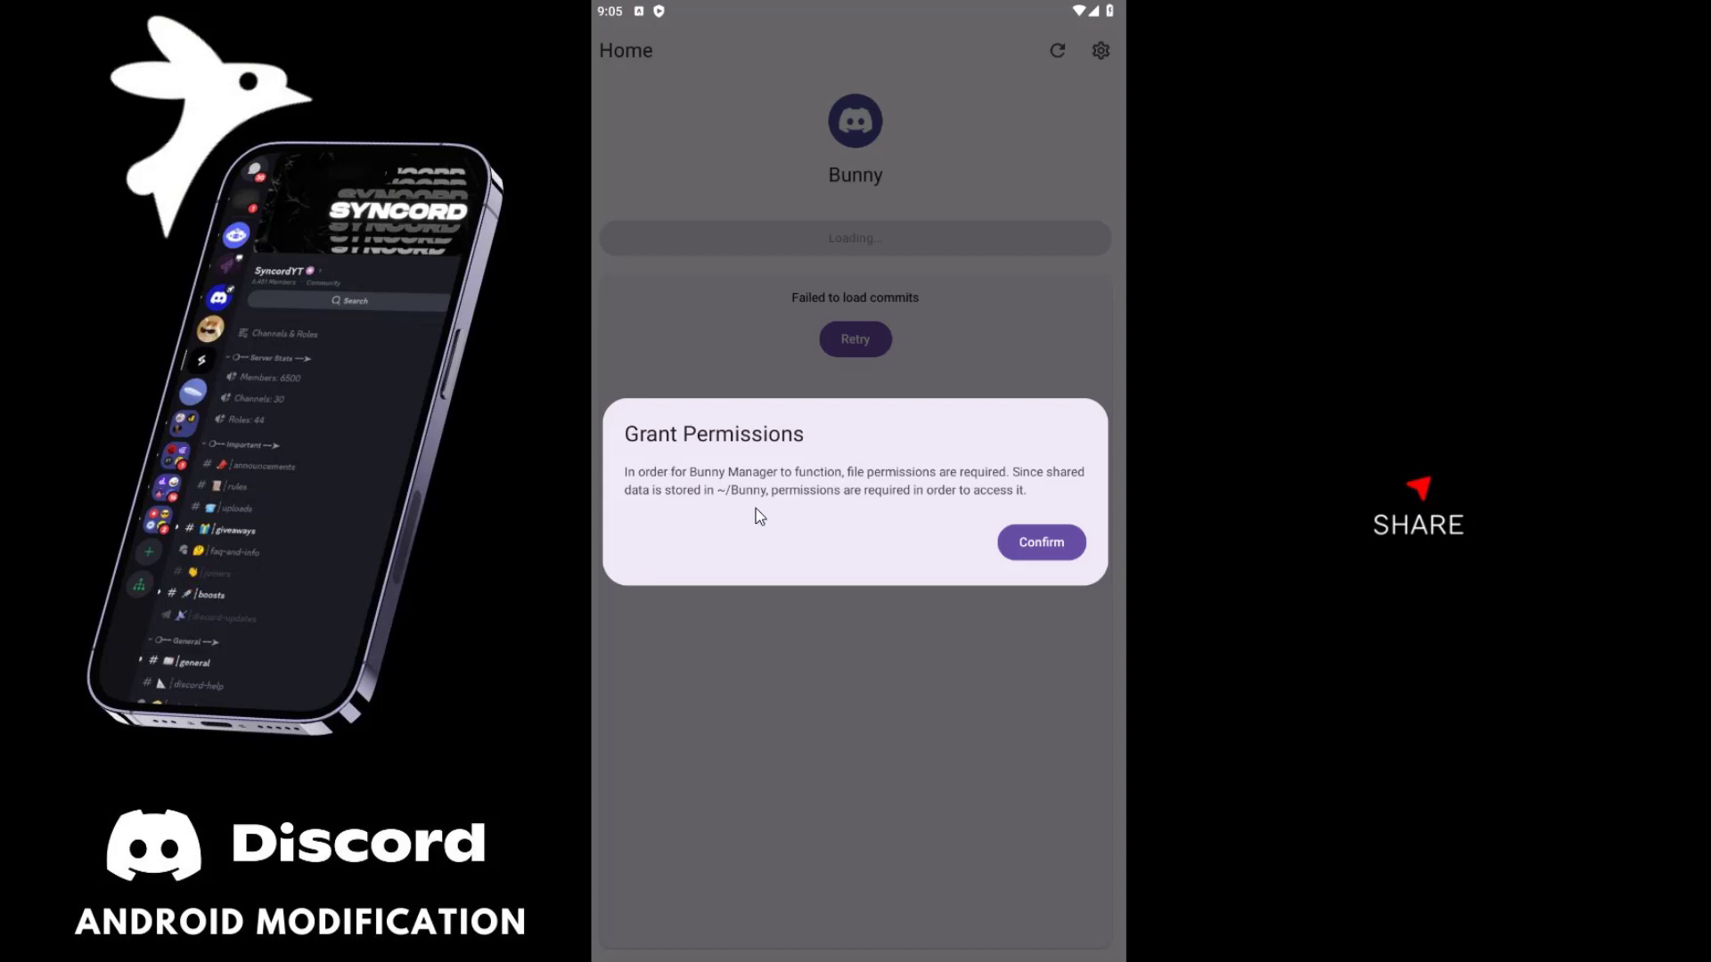
{"action": "left_click", "coordinate": [1026, 547]}
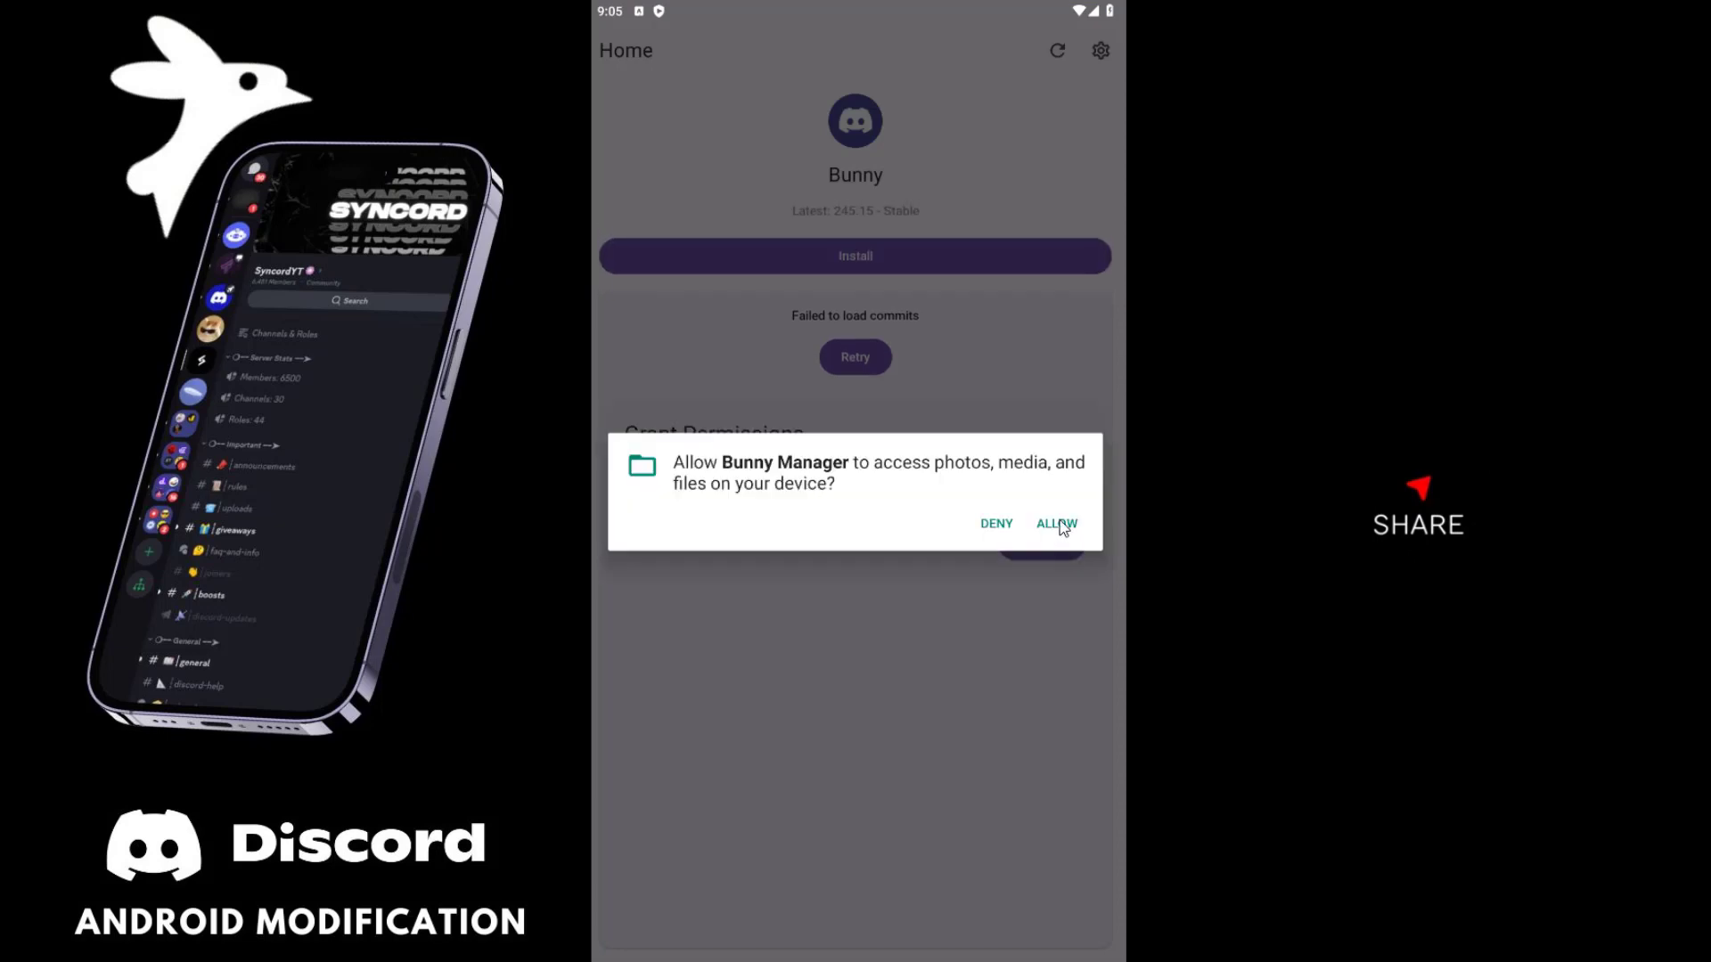
{"action": "left_click", "coordinate": [1057, 524]}
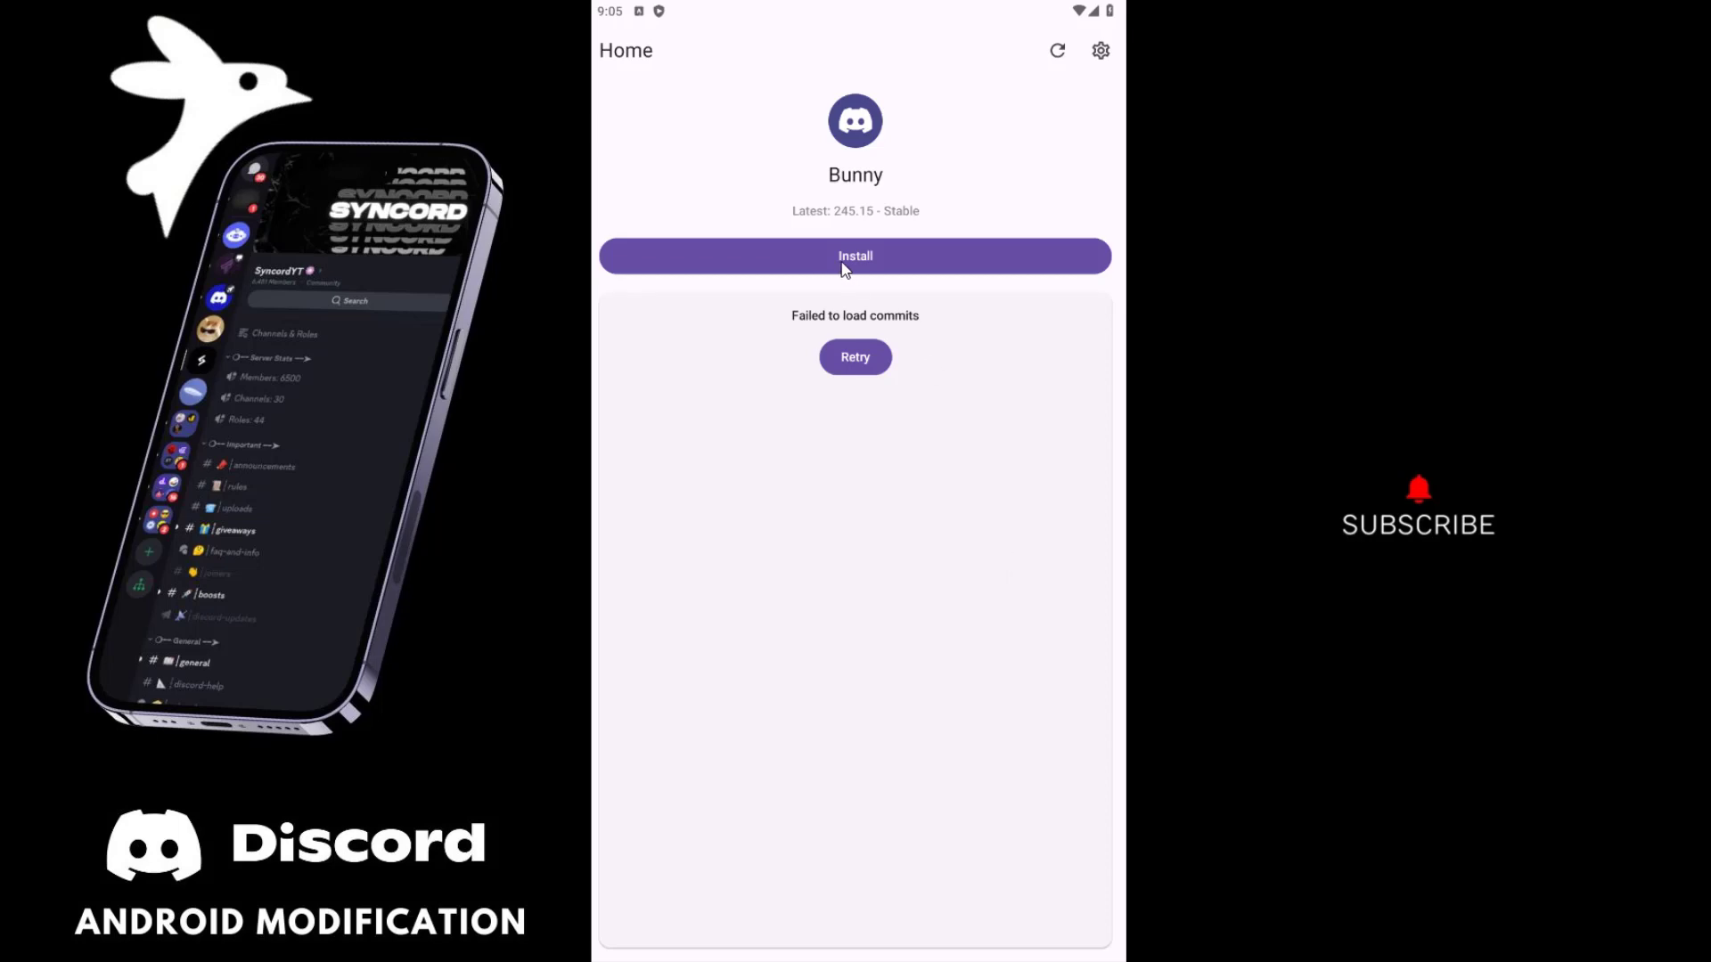
{"action": "left_click", "coordinate": [886, 255]}
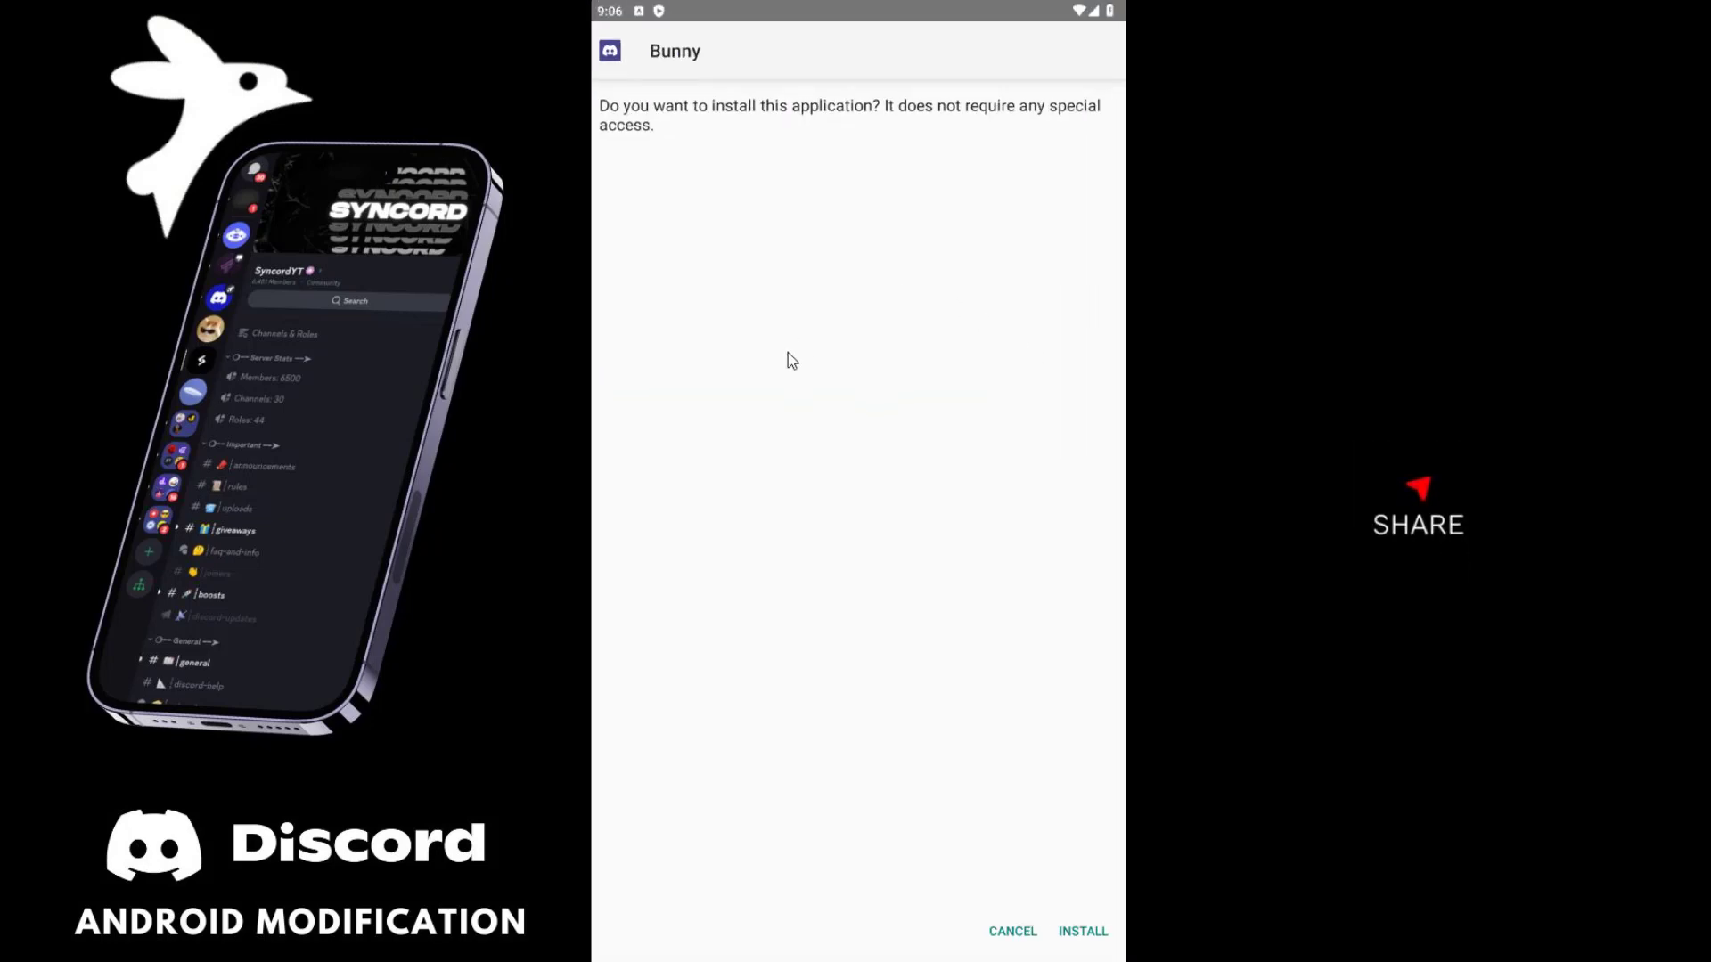
{"action": "left_click", "coordinate": [1081, 931]}
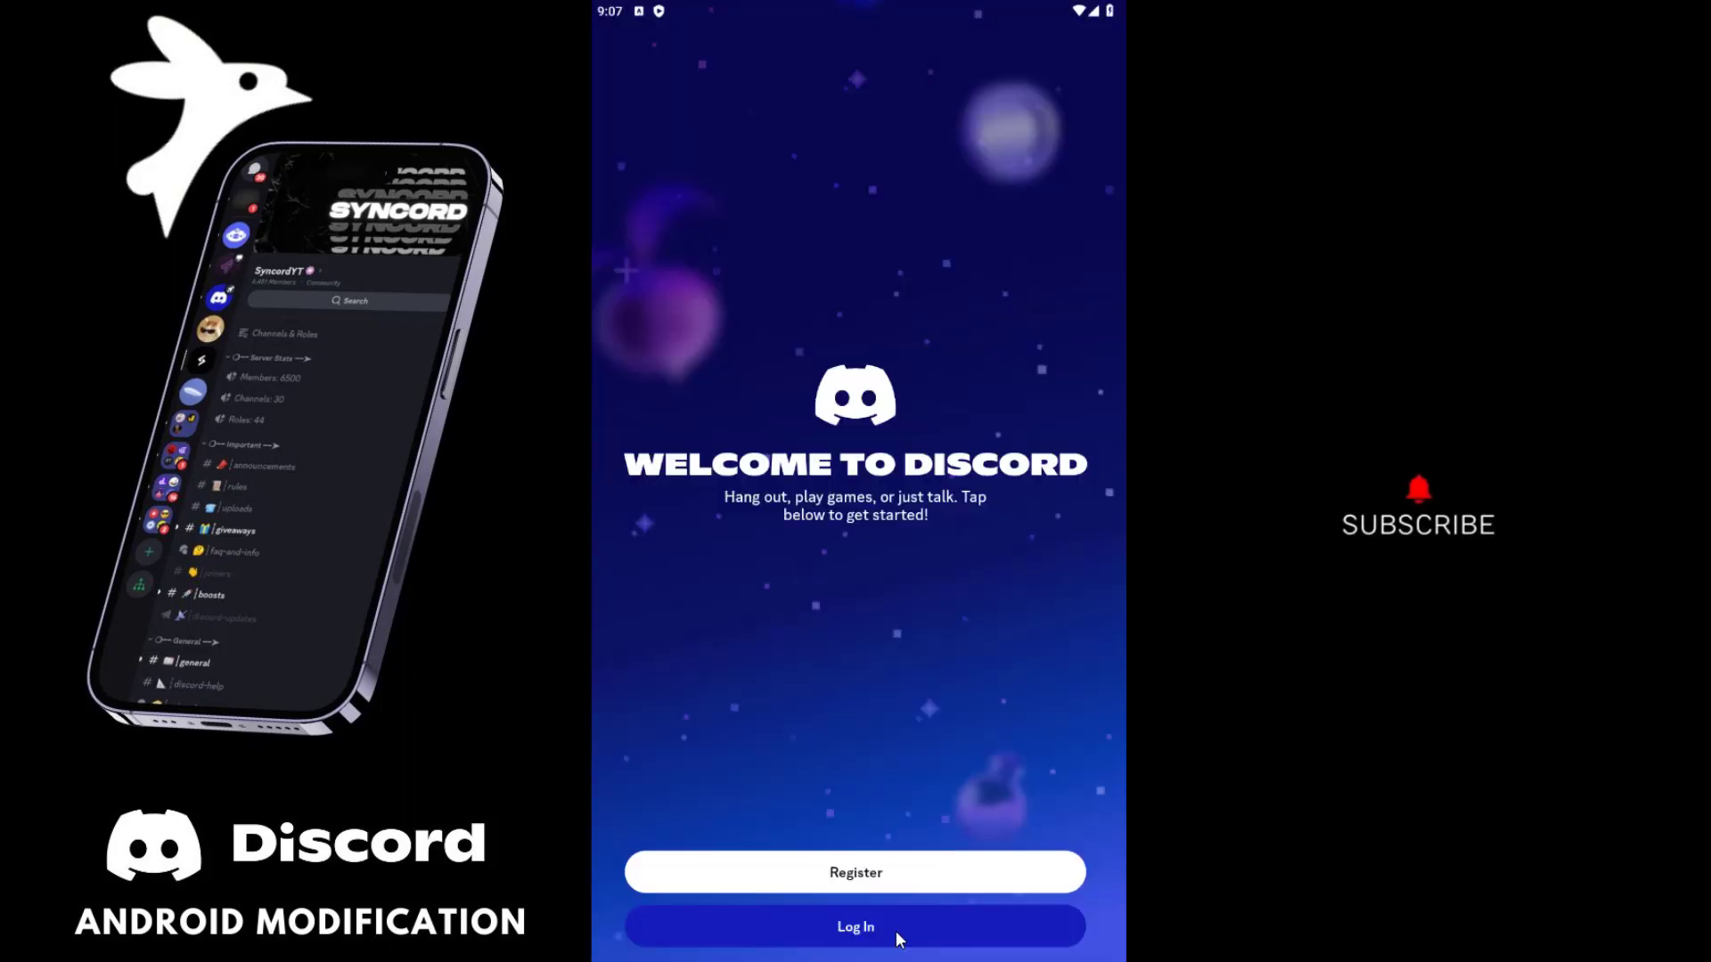
Log in and scroll Settings down to the Bunny section with Plugins, Themes and Fonts.
{"action": "left_click", "coordinate": [869, 932]}
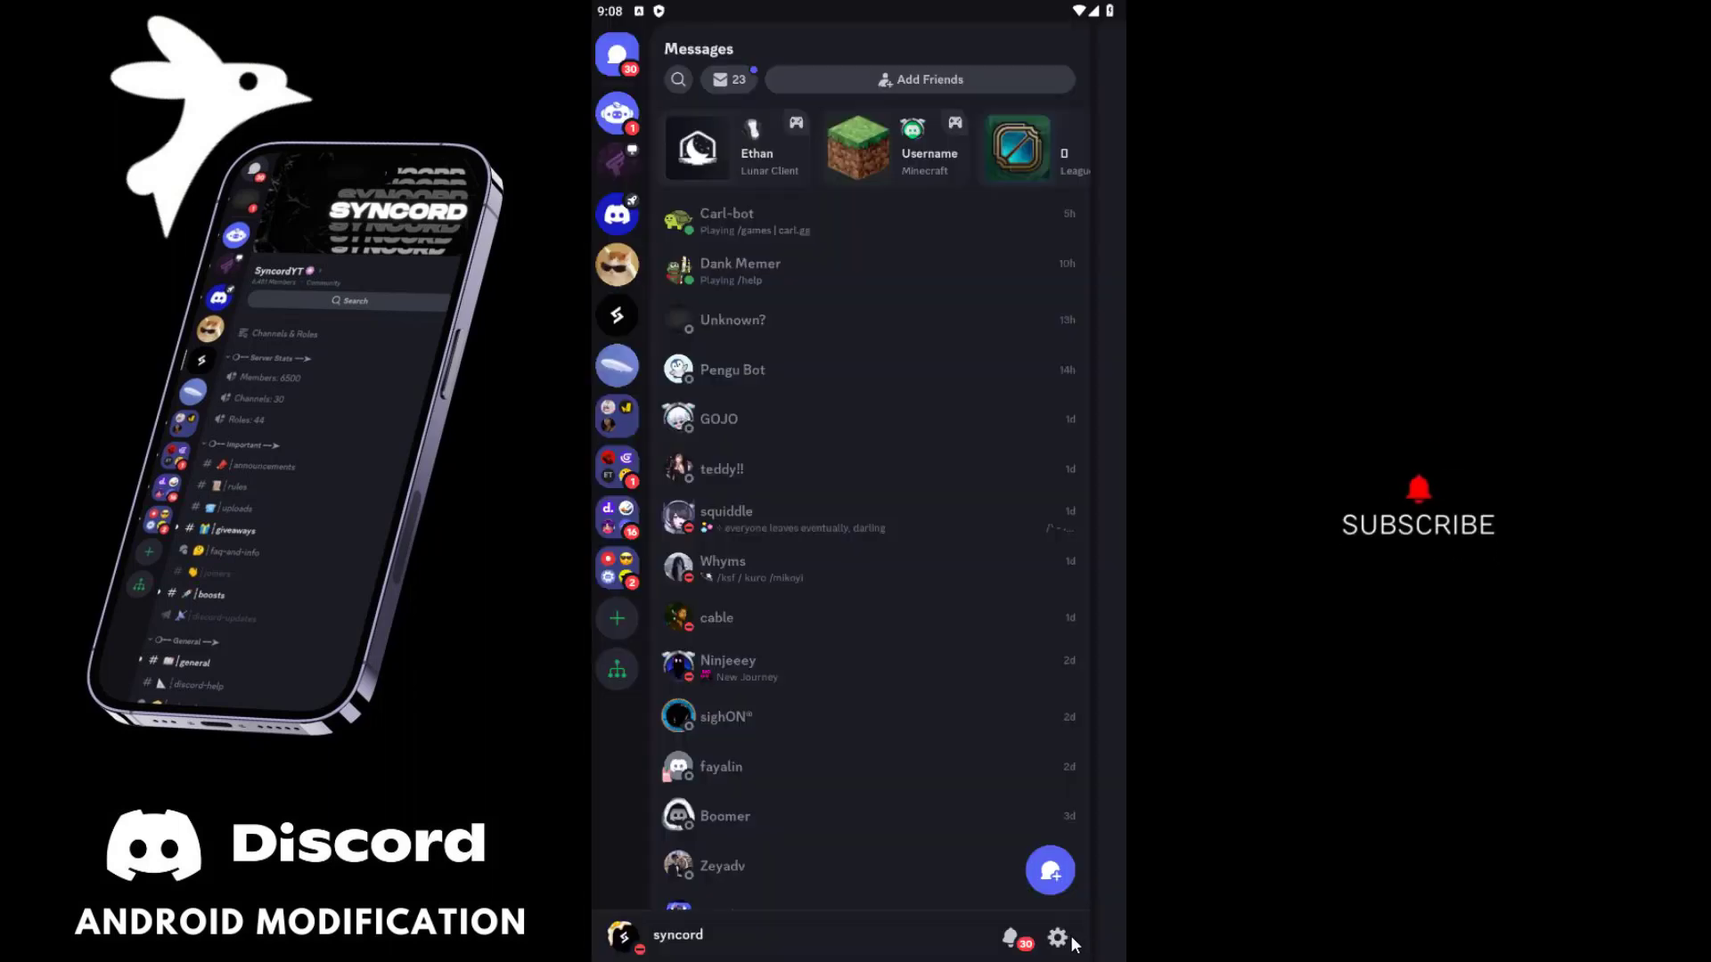
{"action": "left_click", "coordinate": [1059, 940]}
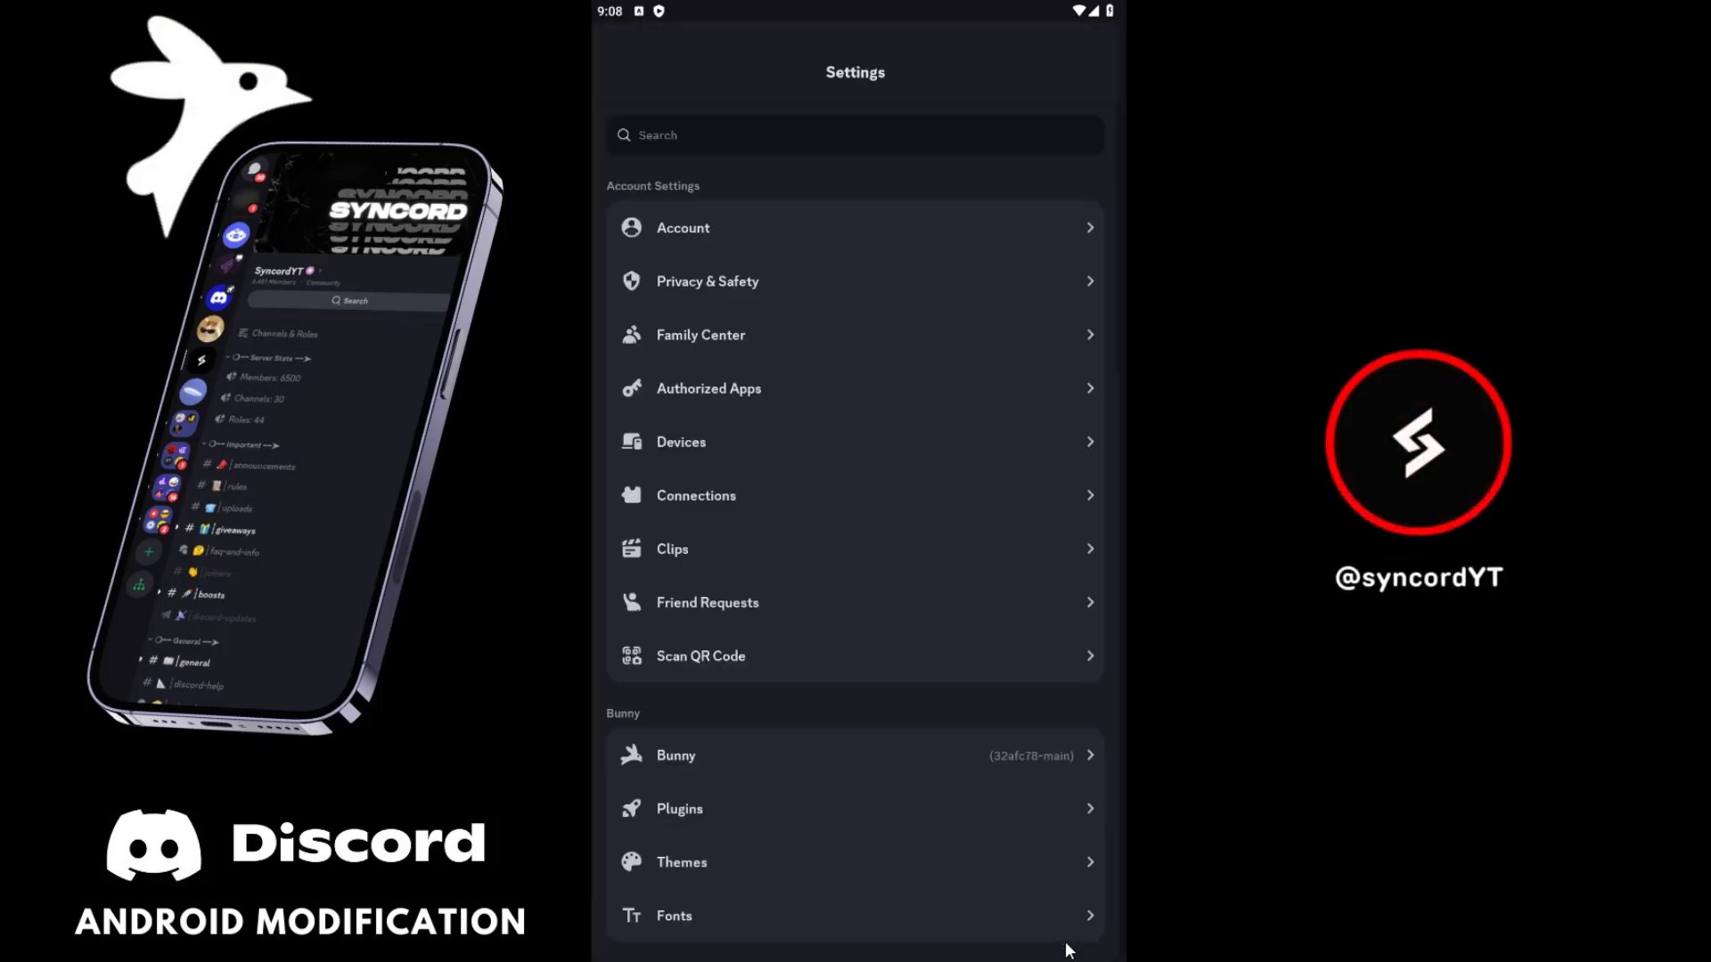
{"action": "left_click_drag", "start_coordinate": [913, 767], "coordinate": [916, 485]}
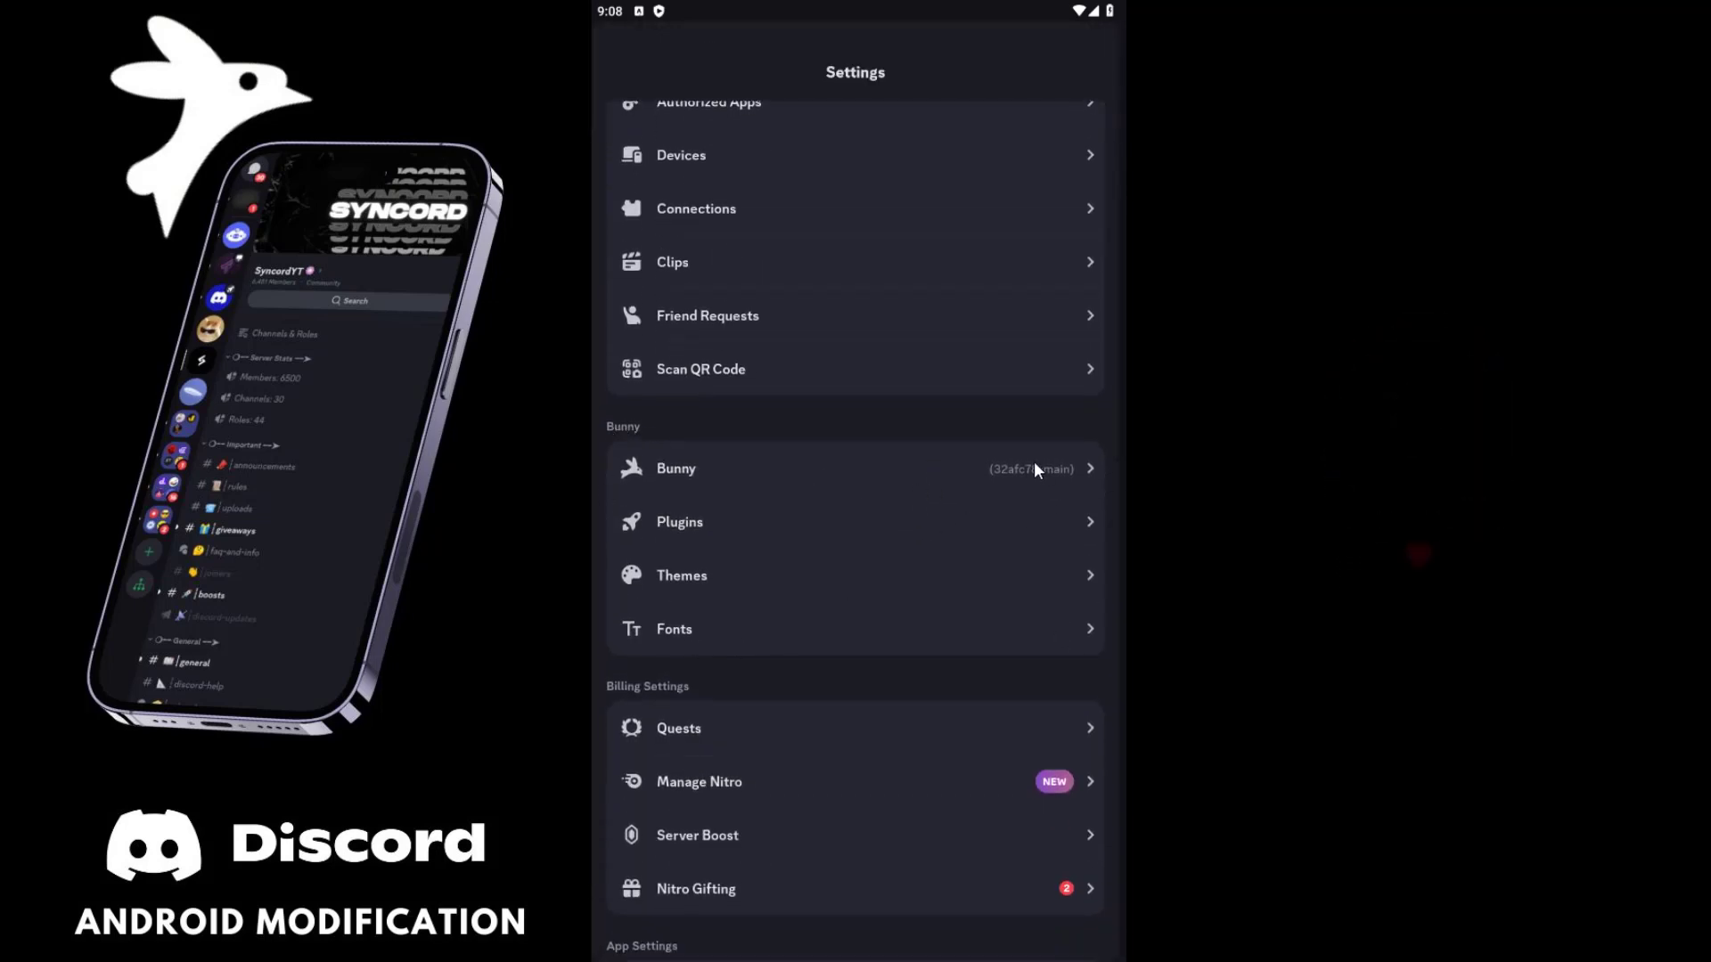
Open the Bunny entry in Settings to reach the Discord Experiments toggle.
{"action": "left_click", "coordinate": [745, 469]}
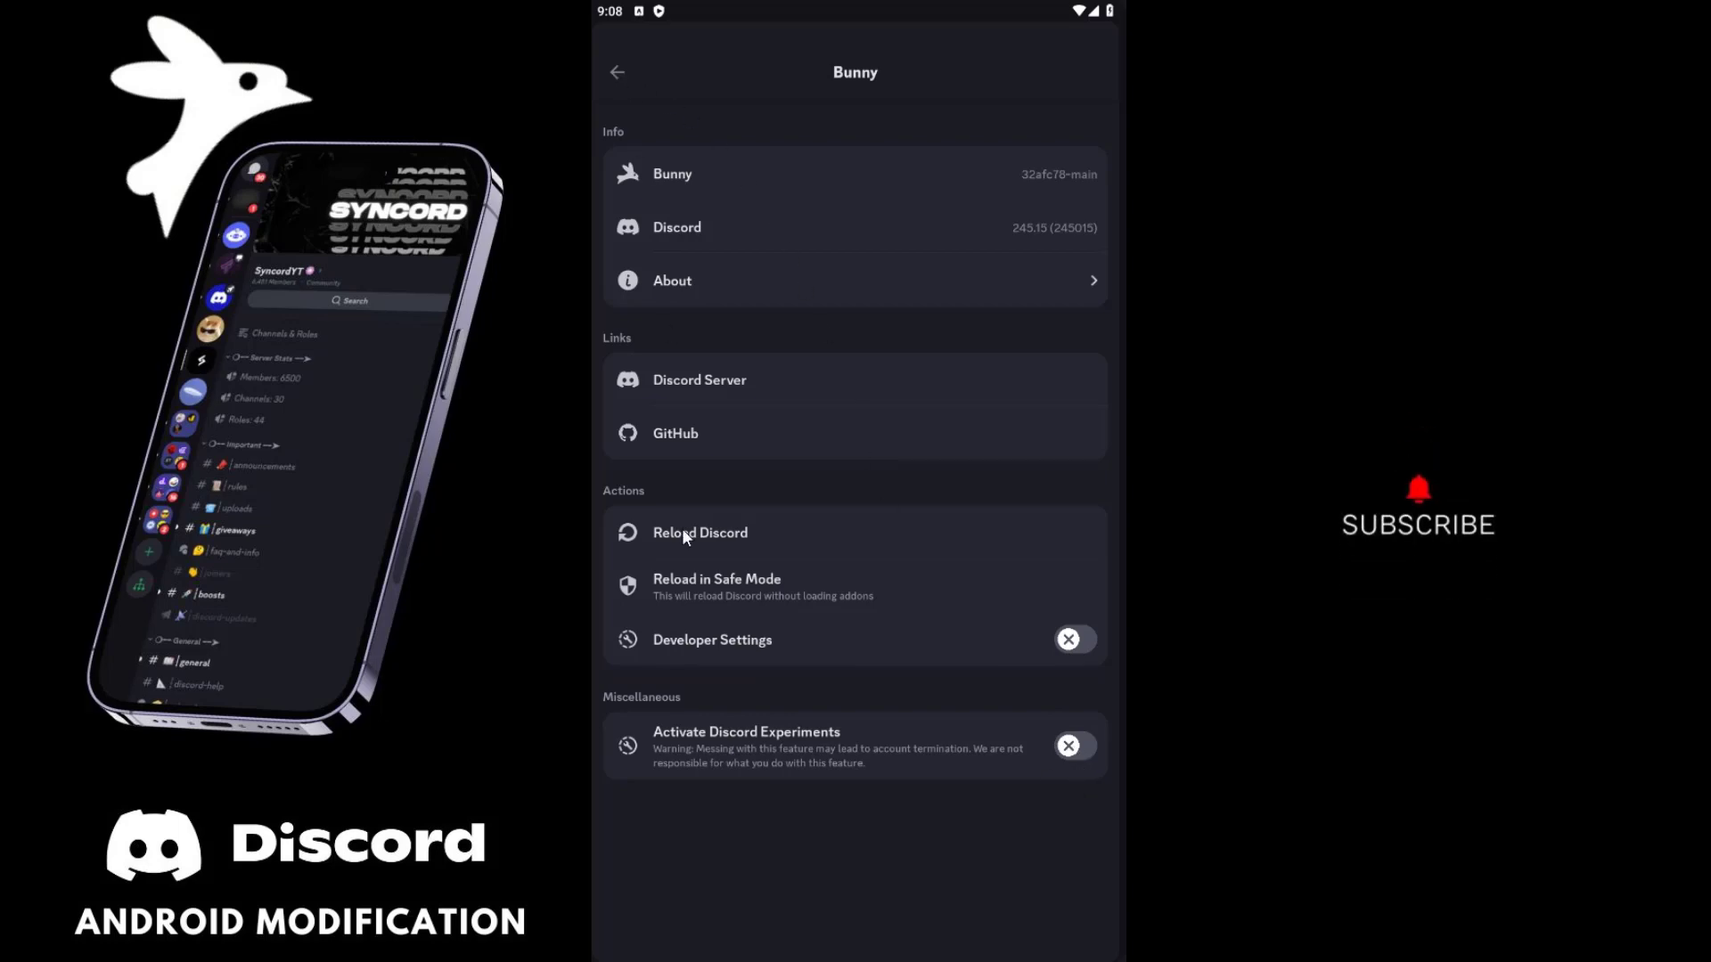
{"action": "left_click", "coordinate": [1074, 747]}
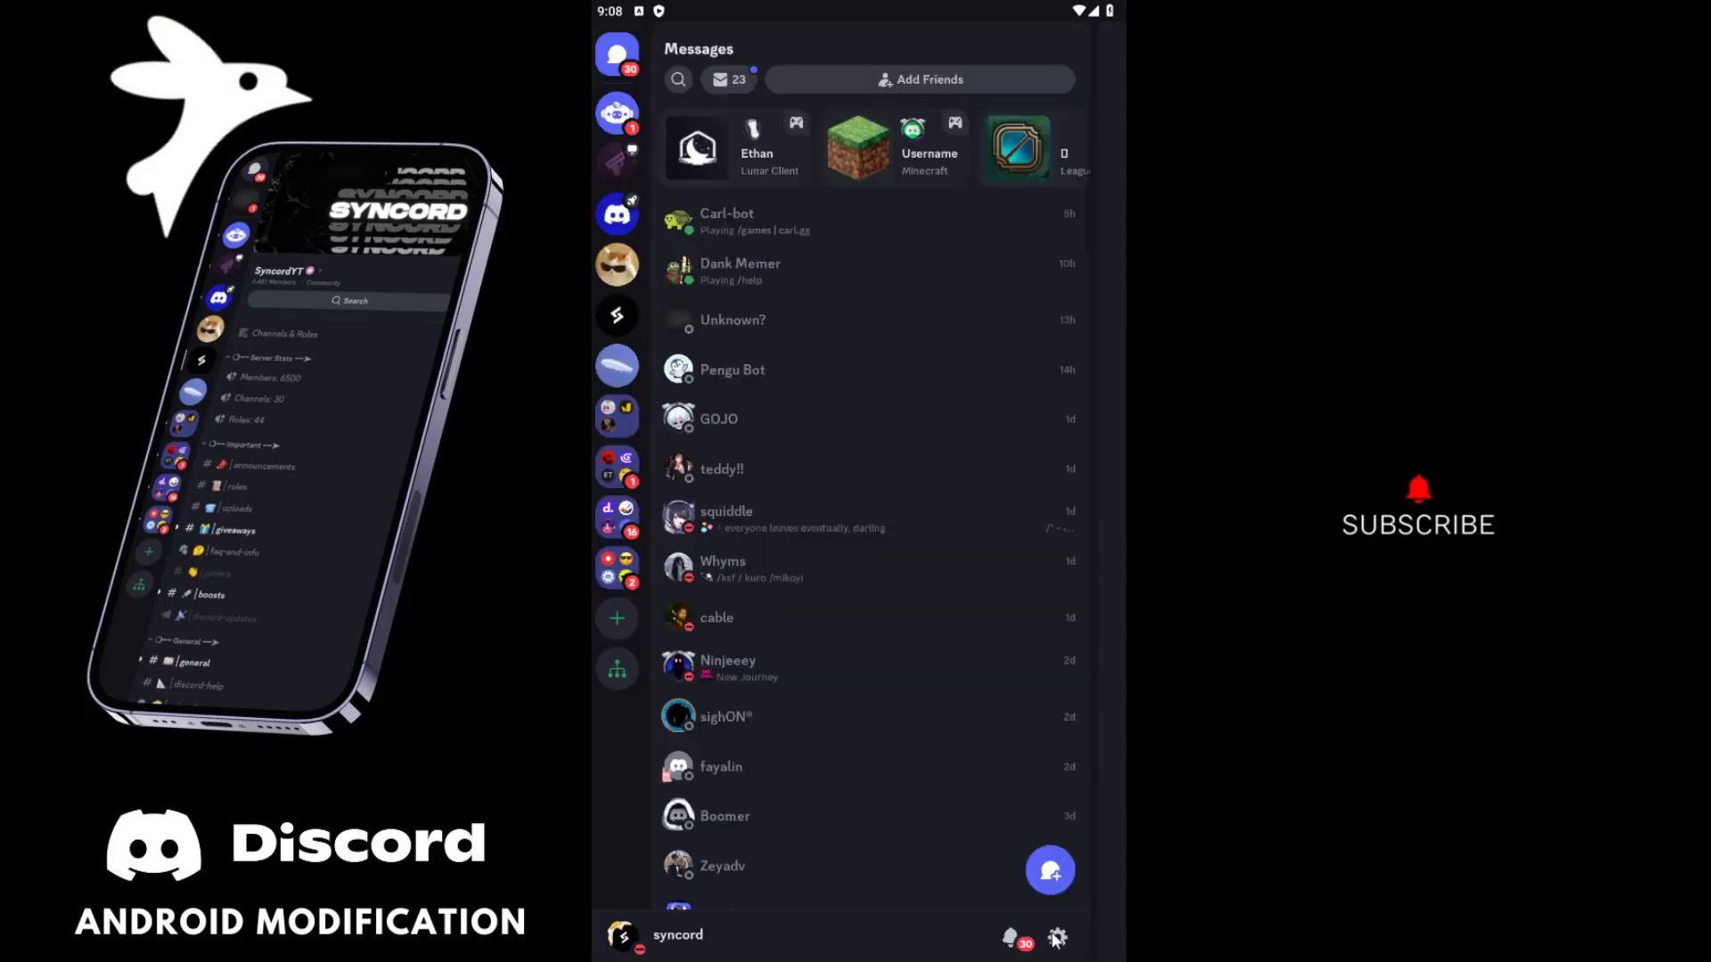
{"action": "left_click", "coordinate": [1048, 936]}
{"action": "left_click_drag", "start_coordinate": [907, 854], "coordinate": [901, 275]}
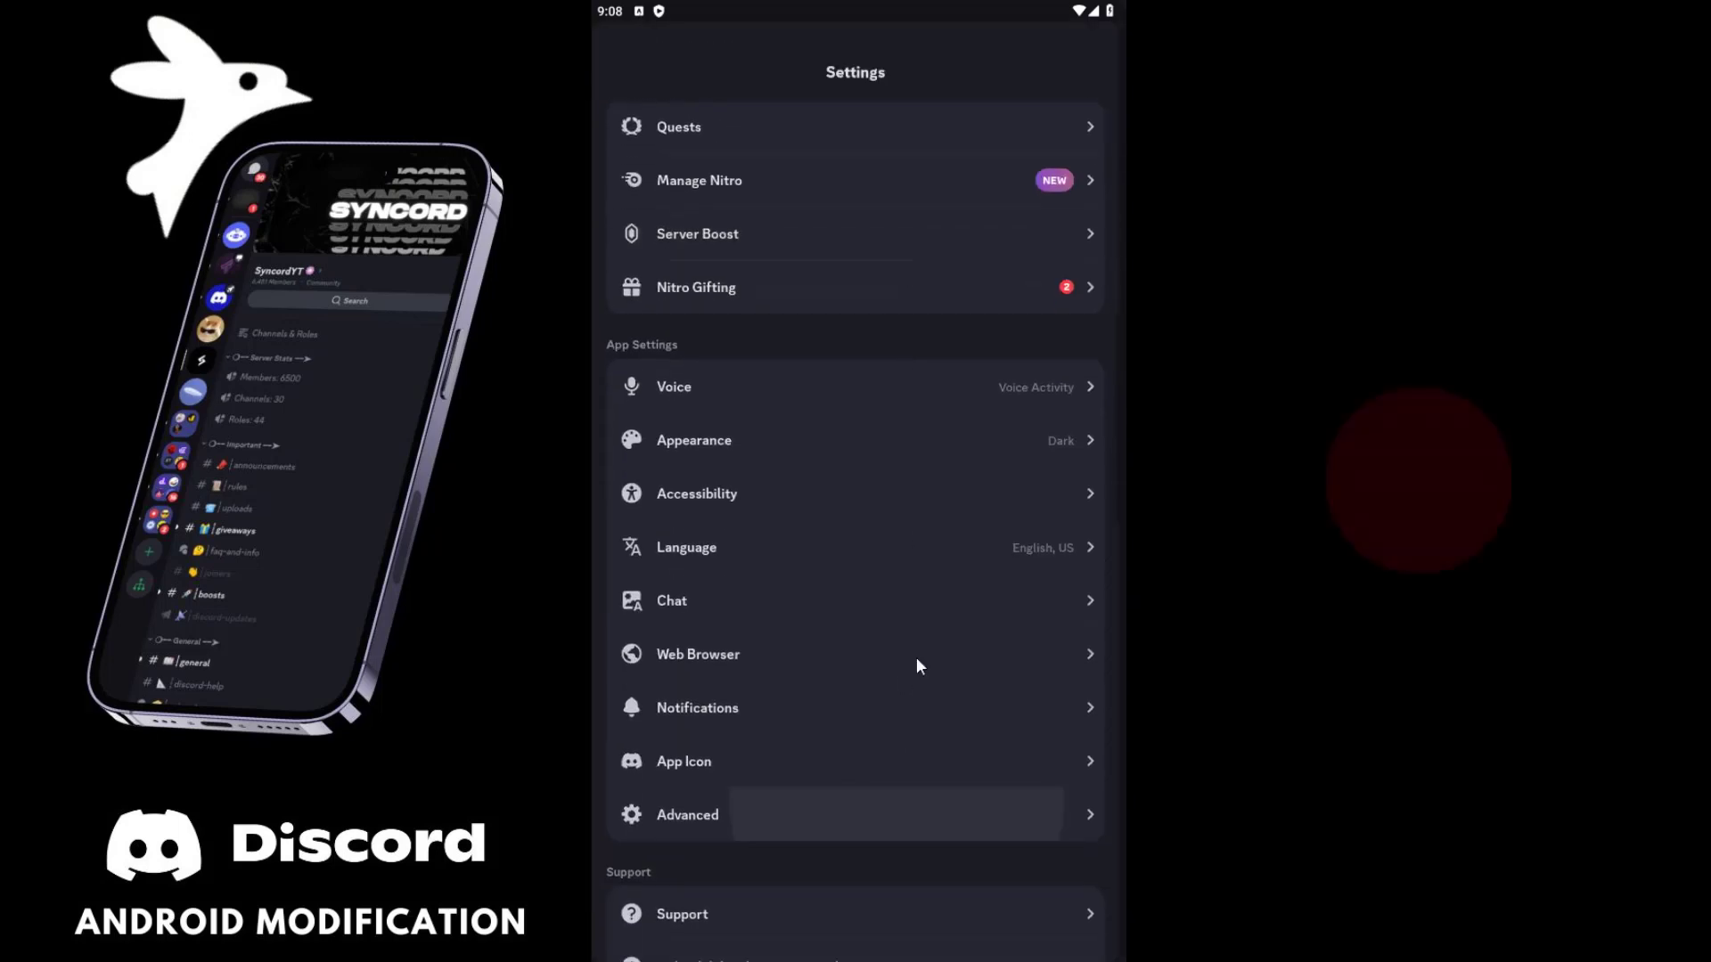
{"action": "left_click_drag", "start_coordinate": [917, 664], "coordinate": [947, 393]}
{"action": "left_click_drag", "start_coordinate": [905, 710], "coordinate": [932, 252]}
{"action": "left_click_drag", "start_coordinate": [925, 542], "coordinate": [934, 417]}
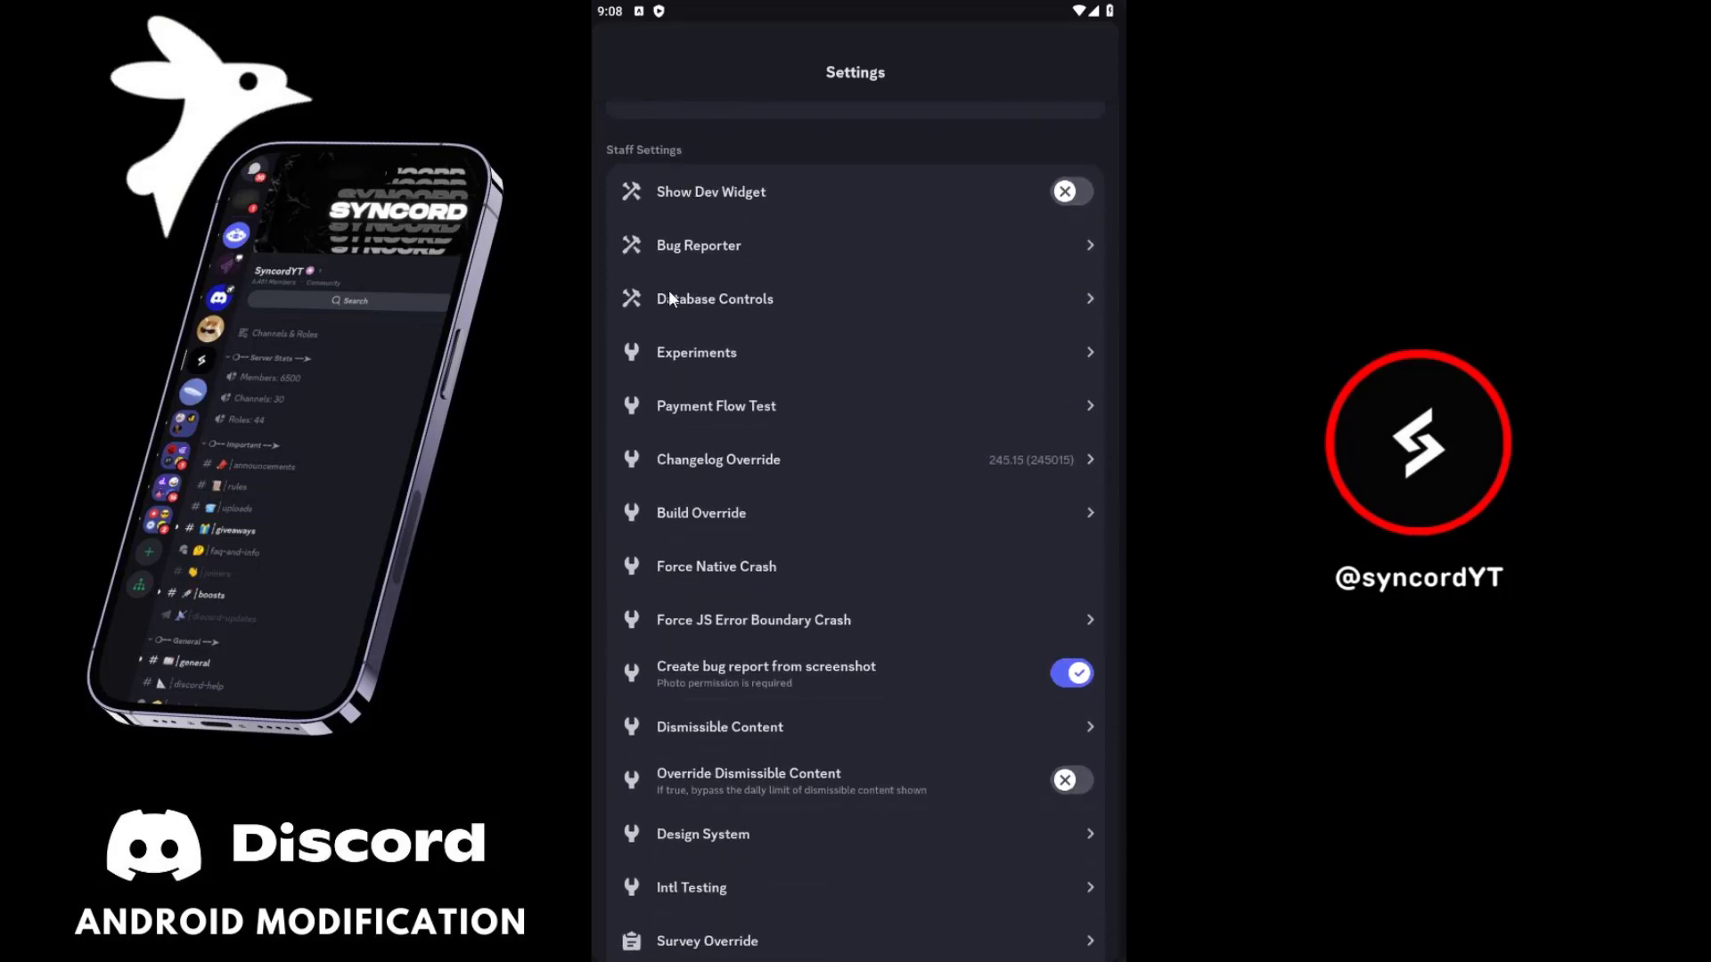
{"action": "left_click", "coordinate": [766, 350]}
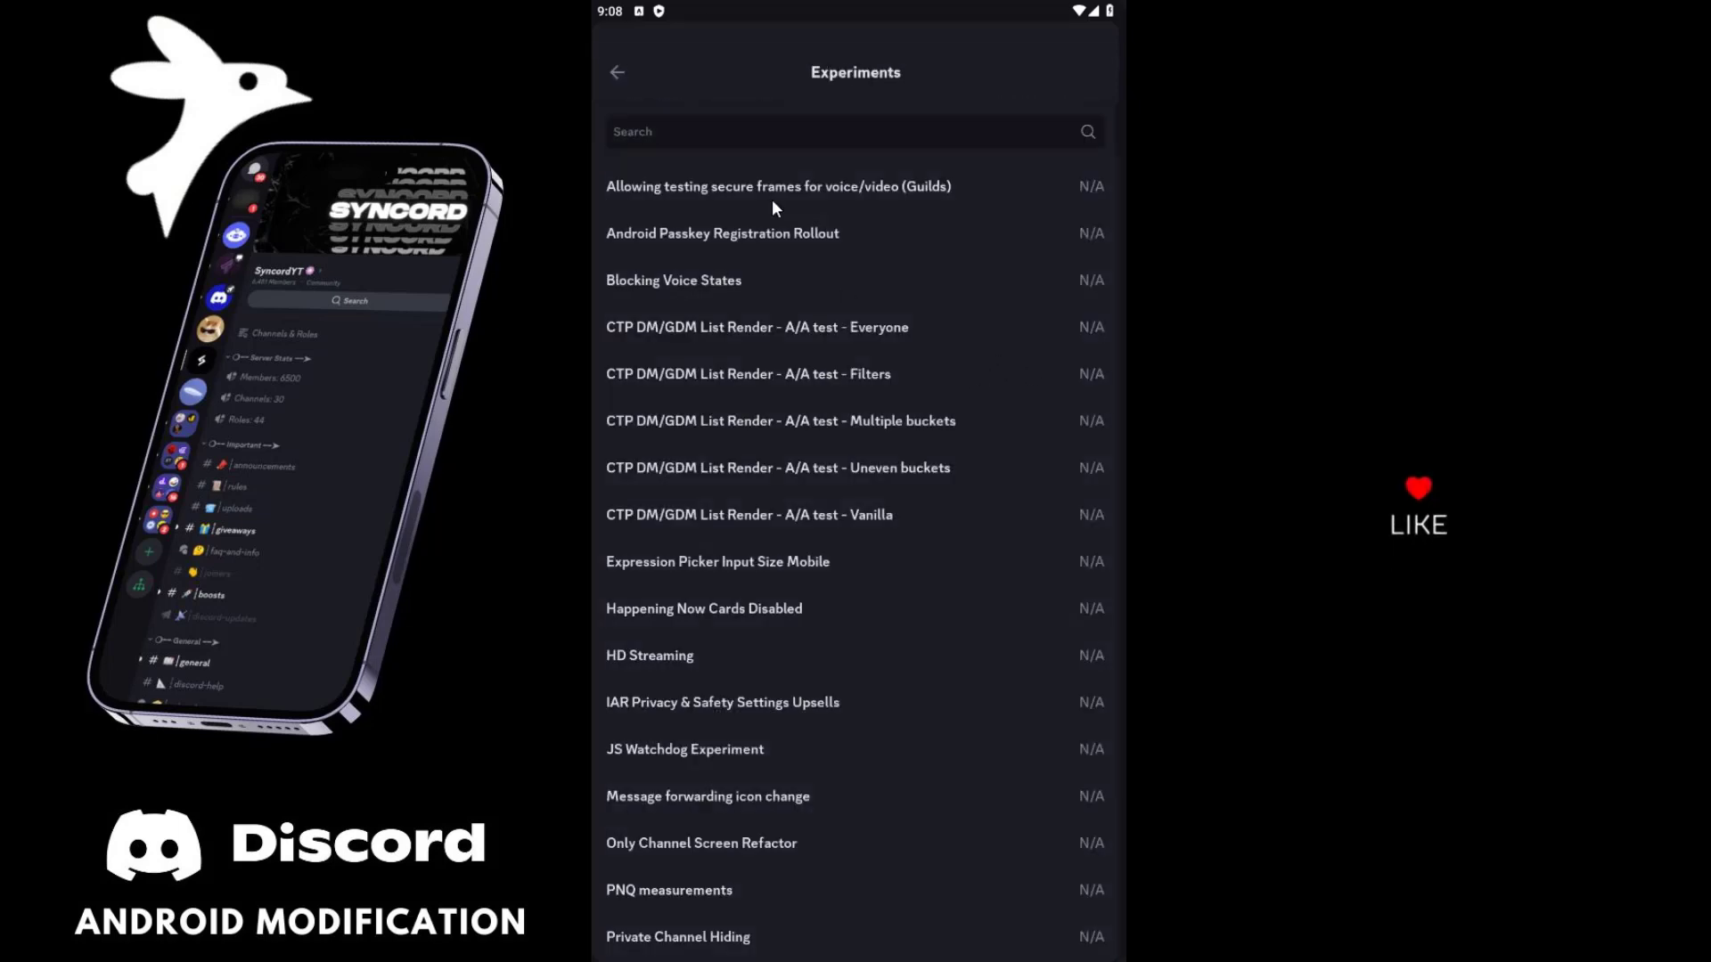
{"action": "left_click_drag", "start_coordinate": [783, 698], "coordinate": [826, 344]}
{"action": "left_click_drag", "start_coordinate": [891, 543], "coordinate": [870, 749]}
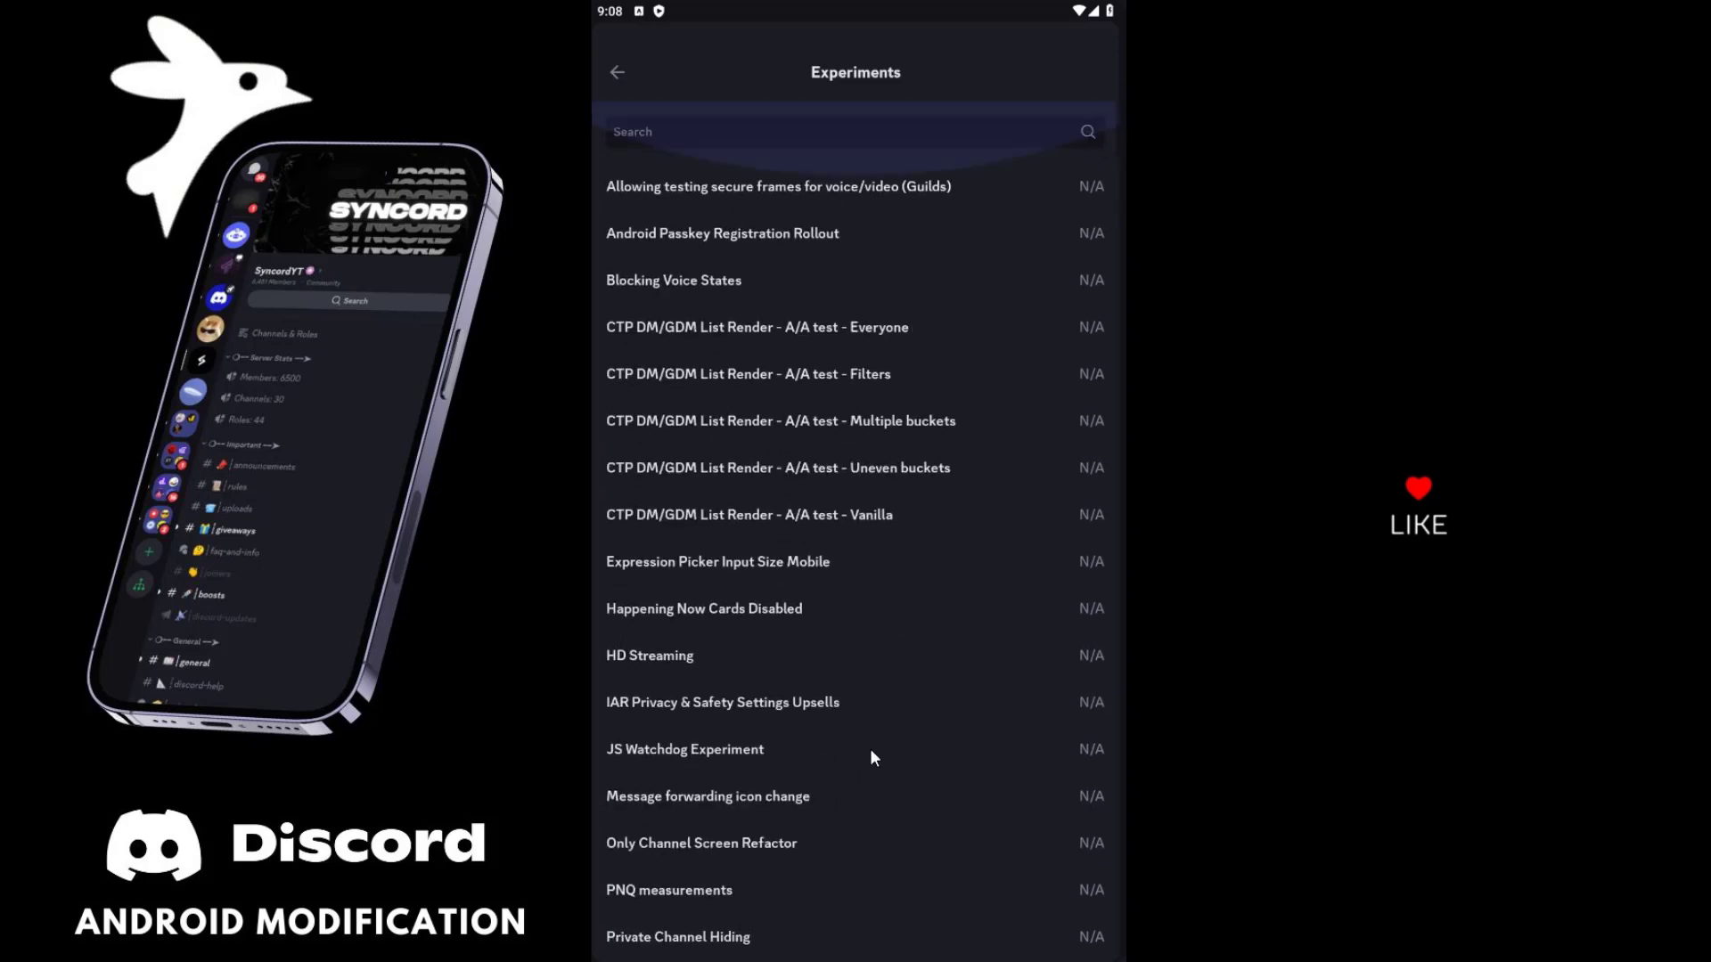
{"action": "left_click", "coordinate": [731, 231]}
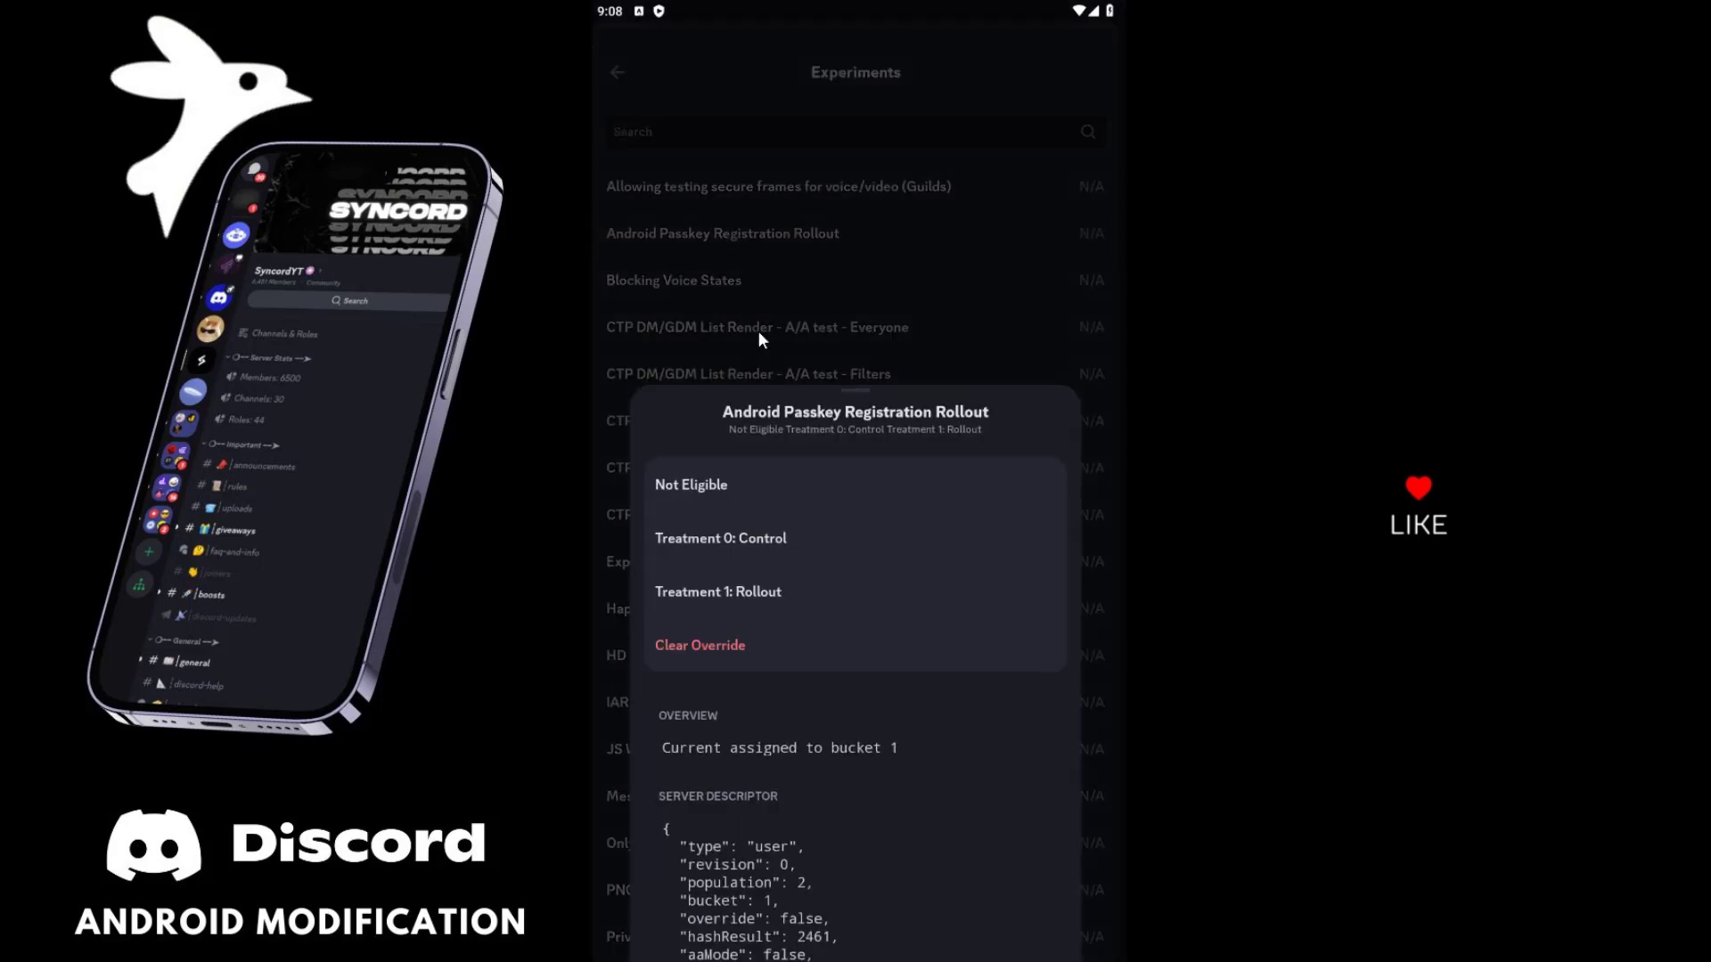
{"action": "left_click", "coordinate": [836, 325]}
{"action": "left_click", "coordinate": [617, 71]}
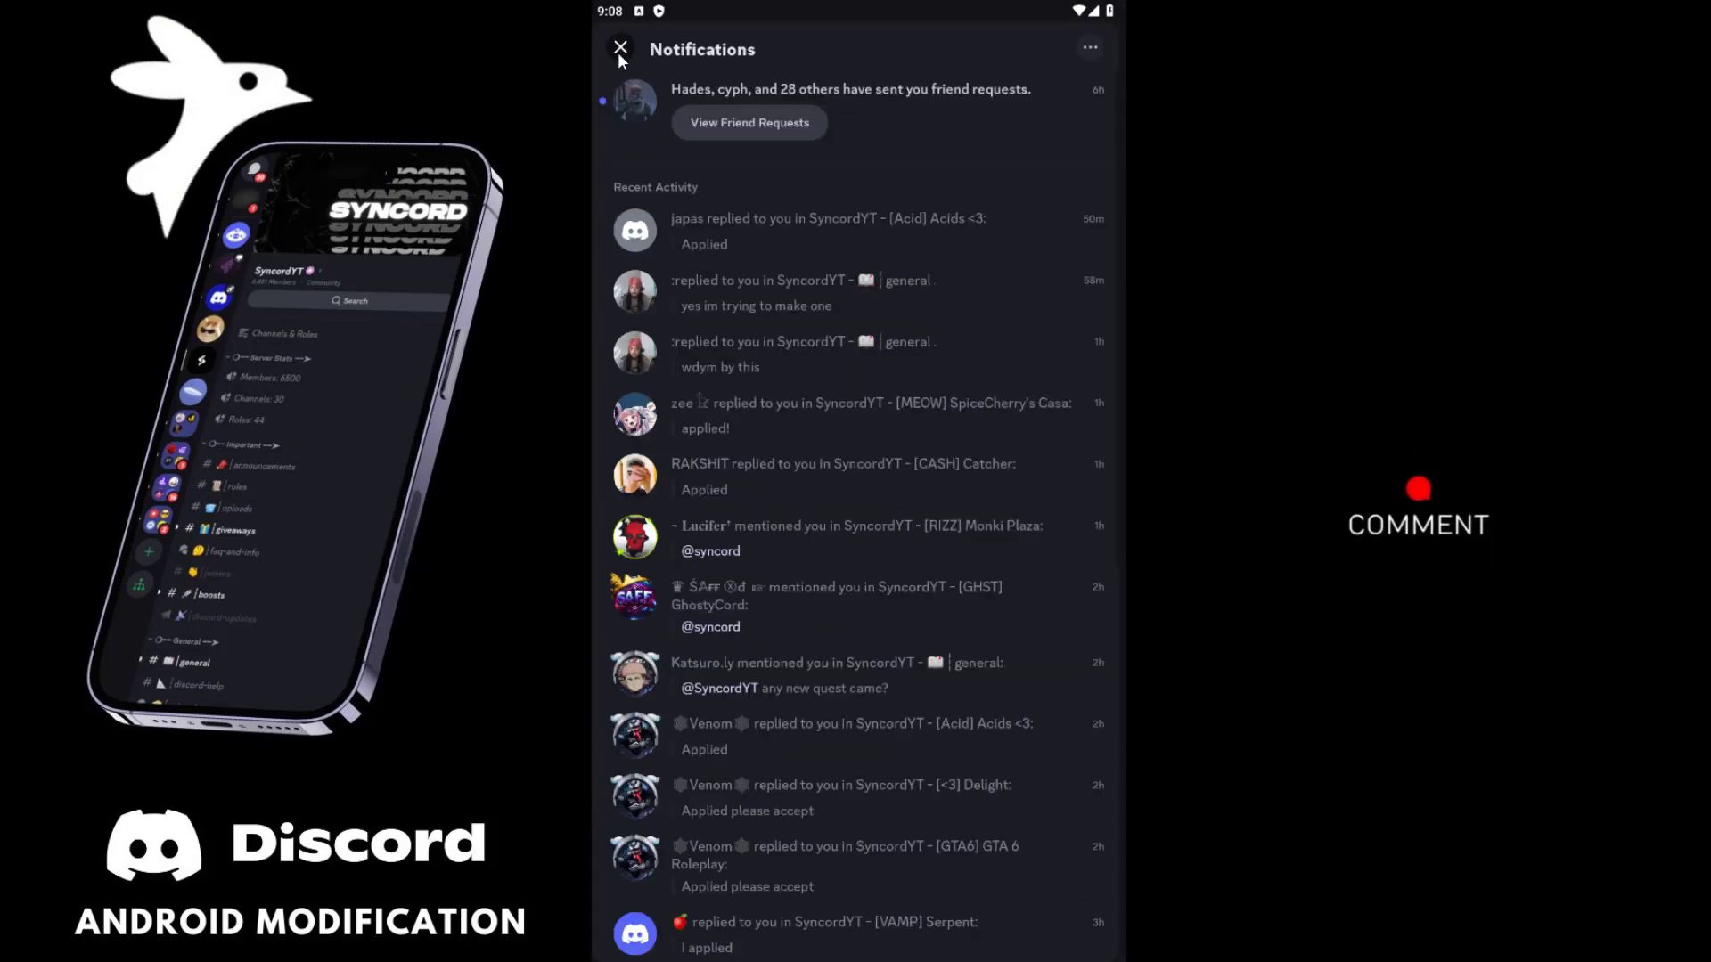
{"action": "left_click", "coordinate": [617, 50]}
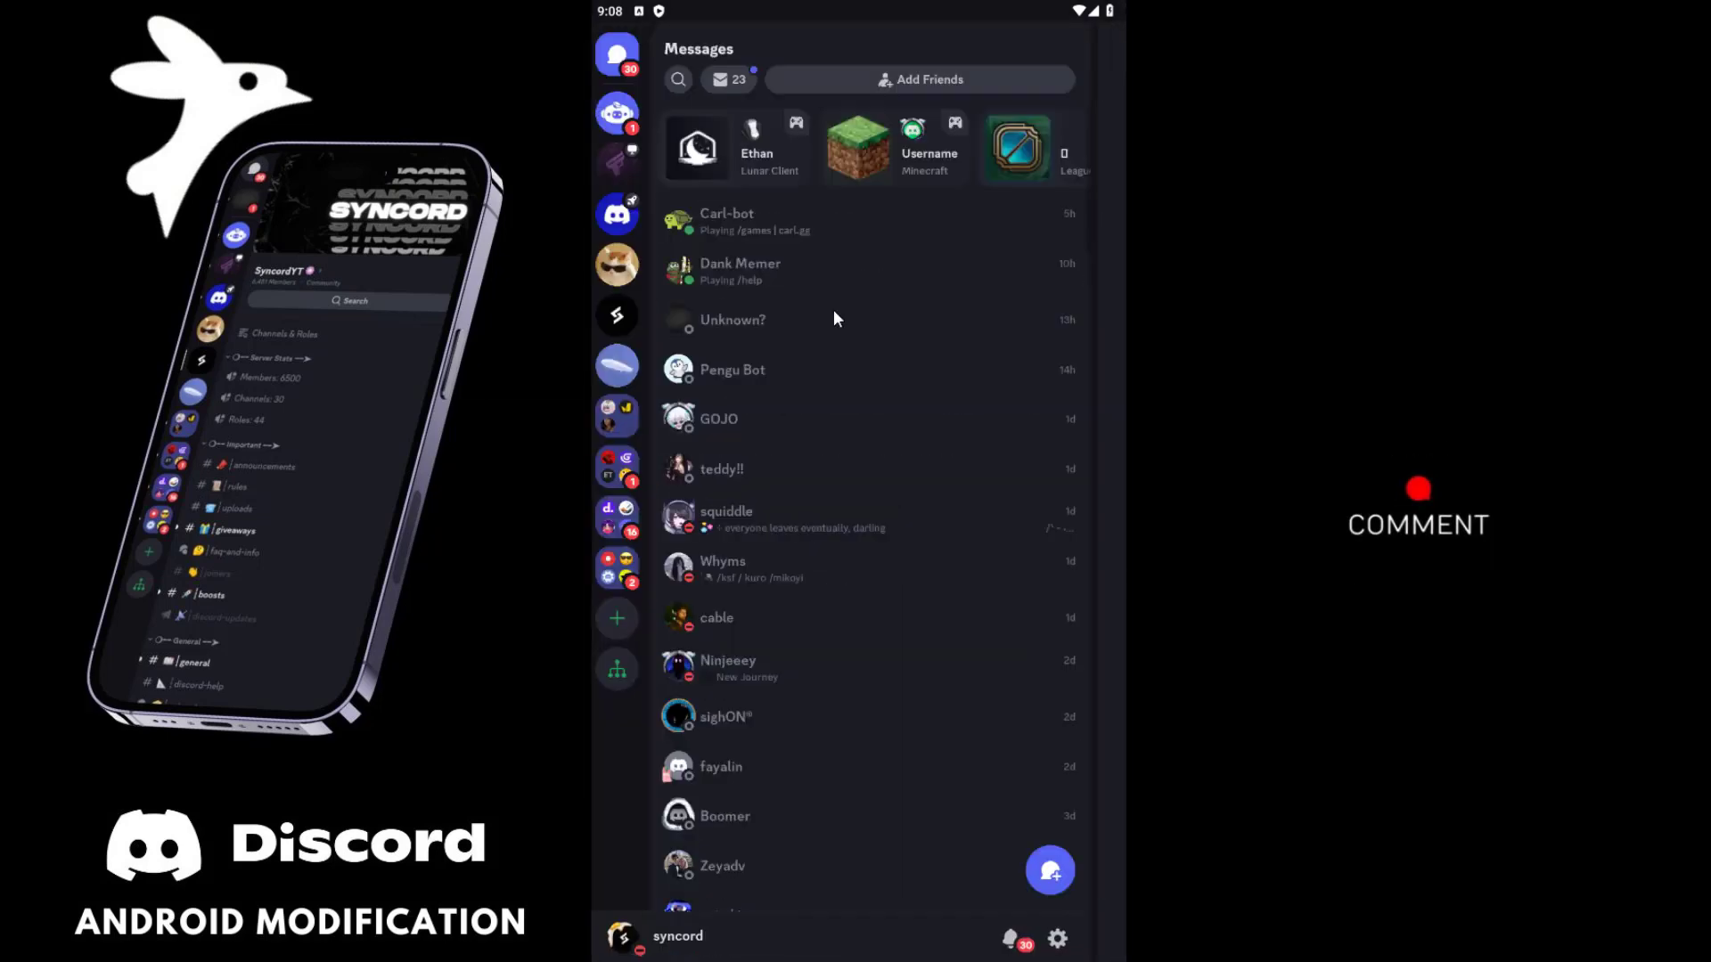
Go to Settings > Bunny > Plugins and bring up the Install a plugin URL dialog.
{"action": "left_click", "coordinate": [1059, 936]}
{"action": "left_click_drag", "start_coordinate": [791, 350], "coordinate": [827, 663]}
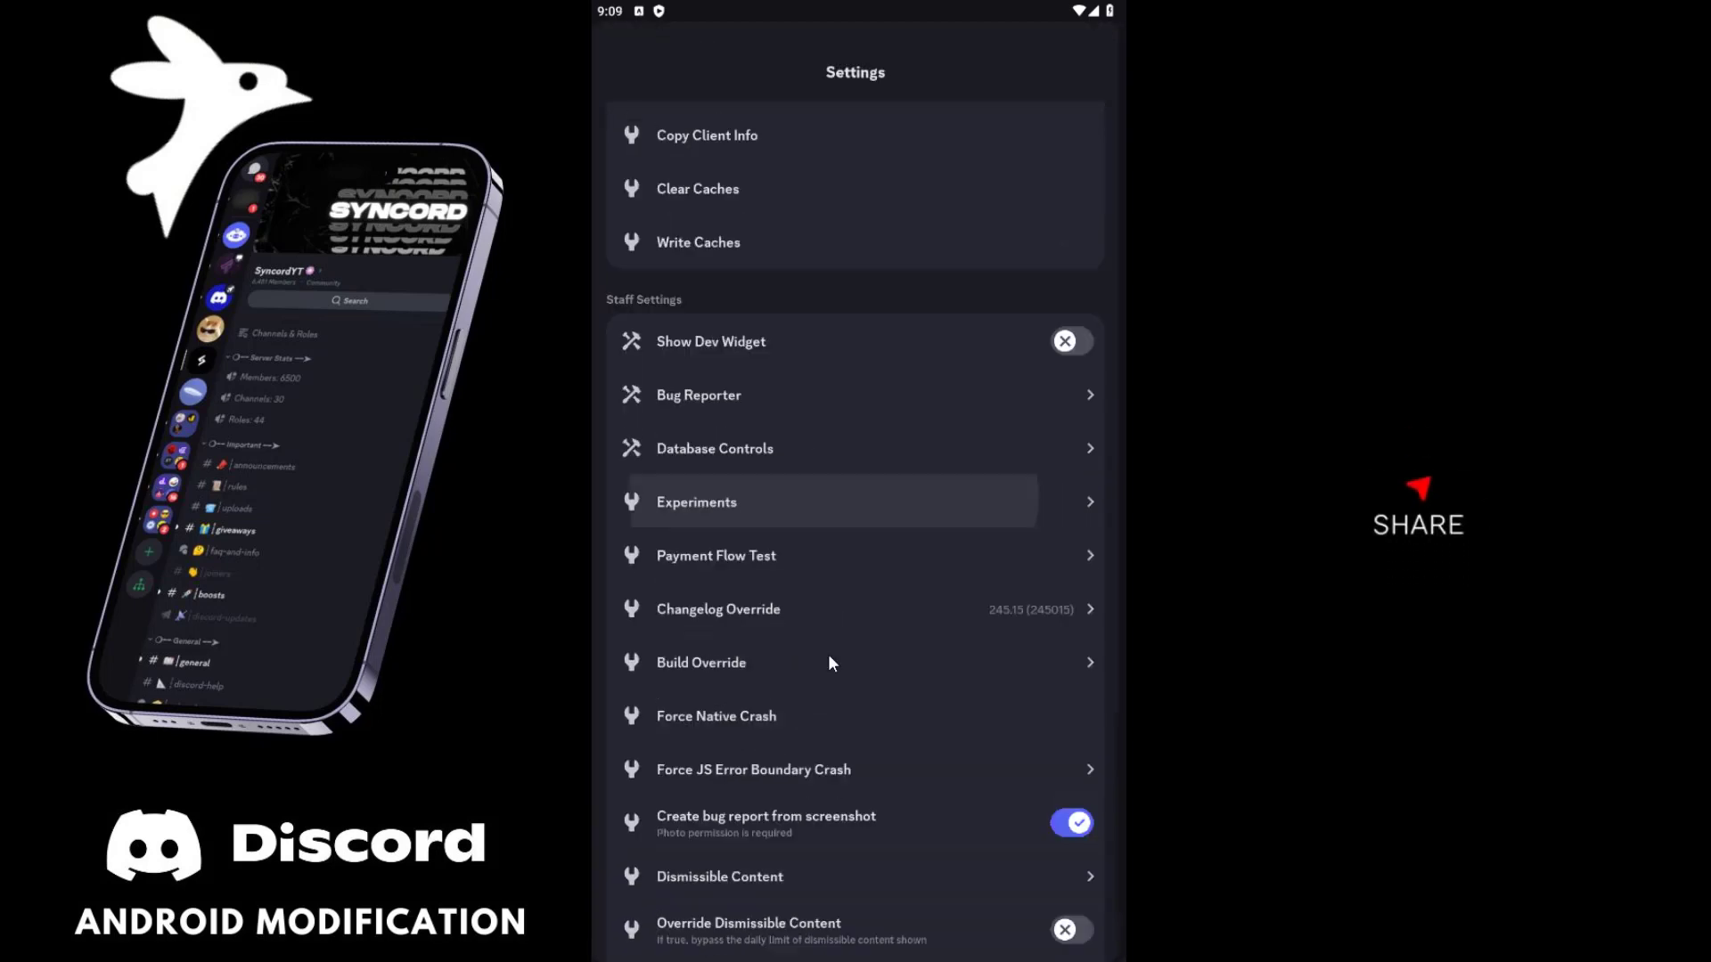
{"action": "scroll", "coordinate": [829, 663], "scroll_direction": "up", "scroll_amount": 15}
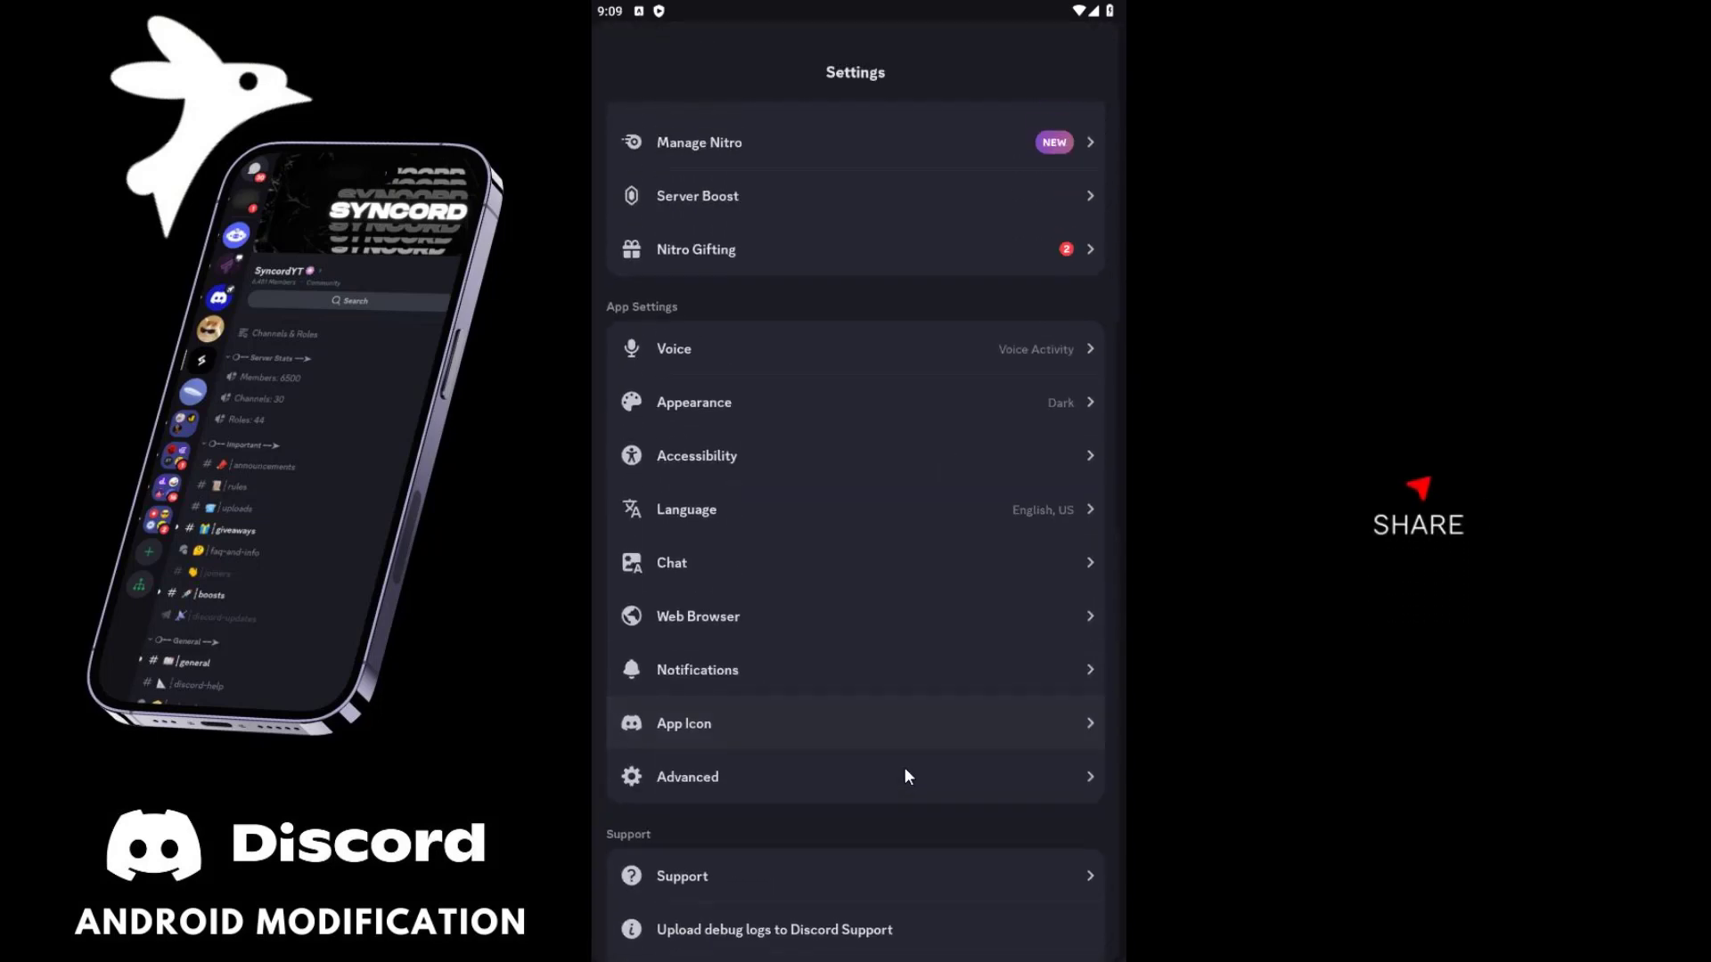
{"action": "scroll", "coordinate": [906, 776], "scroll_direction": "up", "scroll_amount": 10}
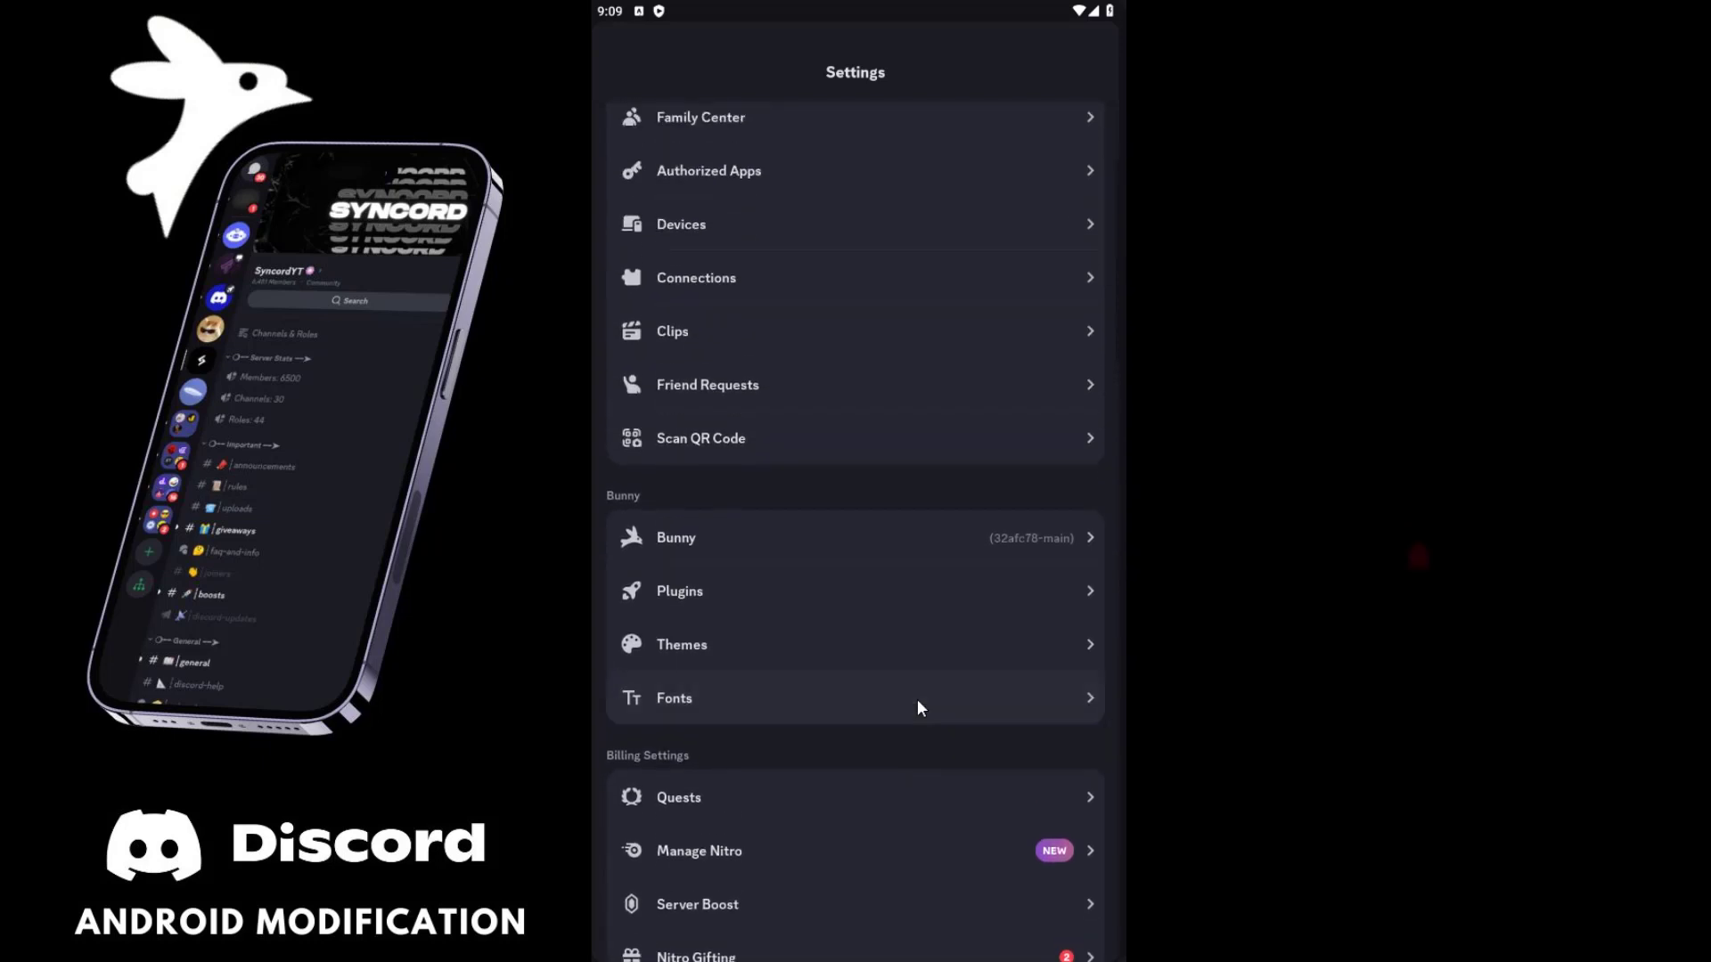
{"action": "left_click", "coordinate": [756, 592]}
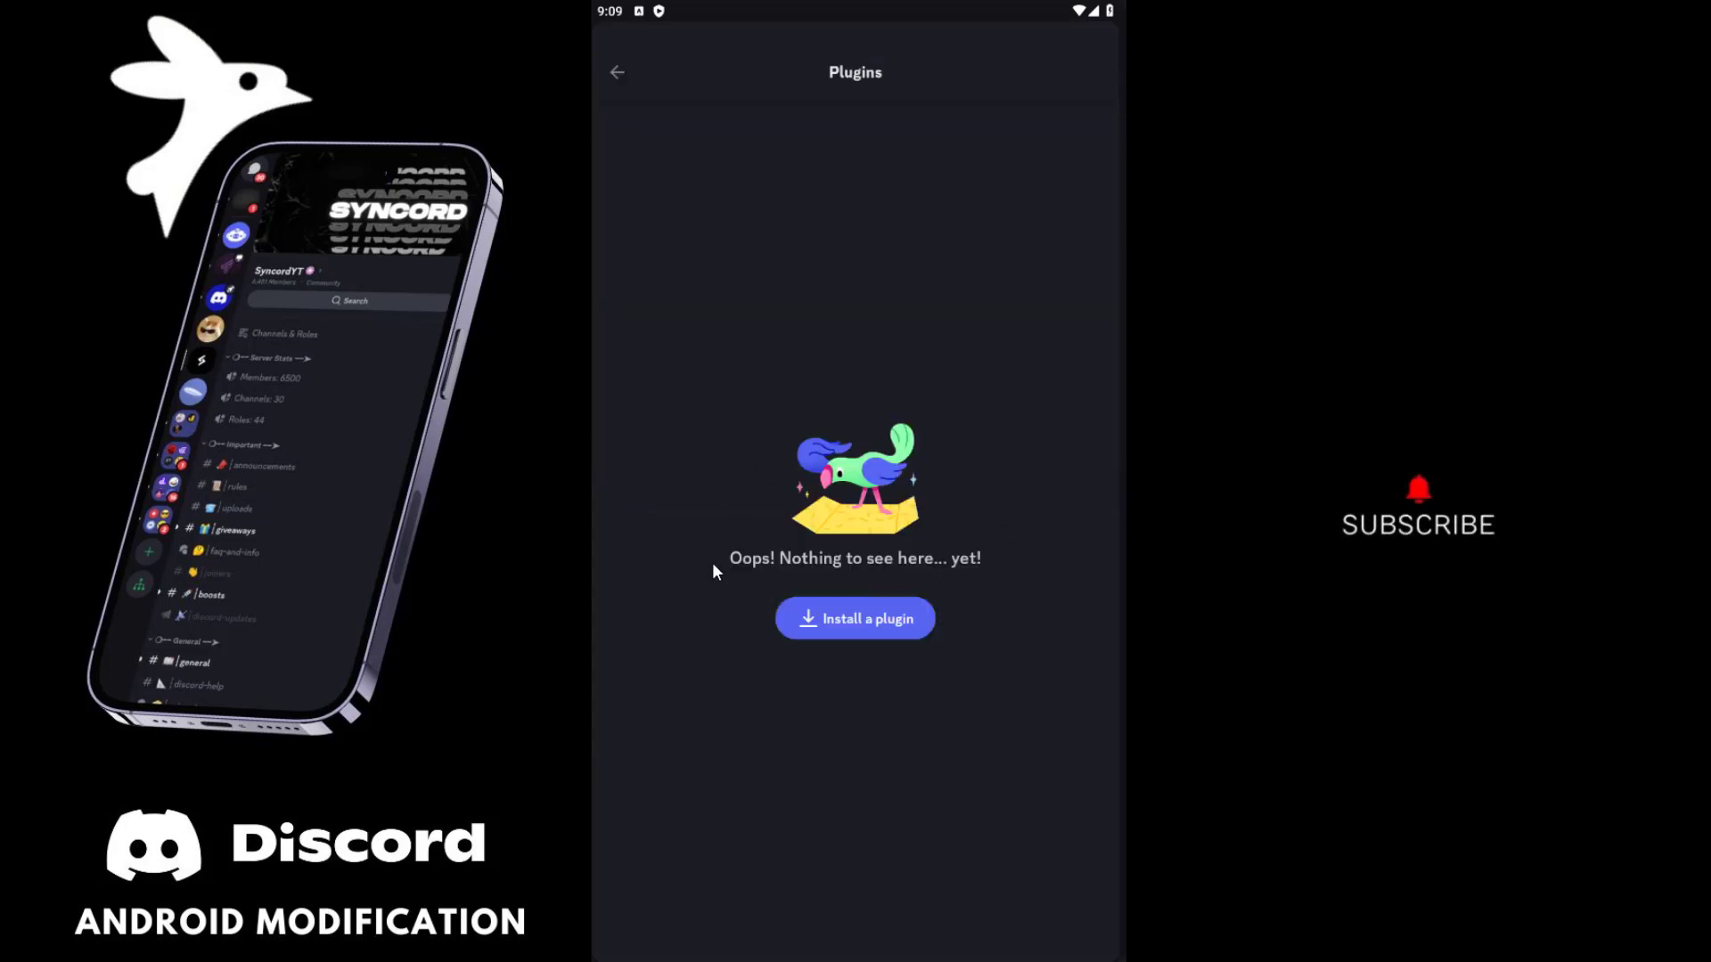
{"action": "left_click", "coordinate": [895, 622]}
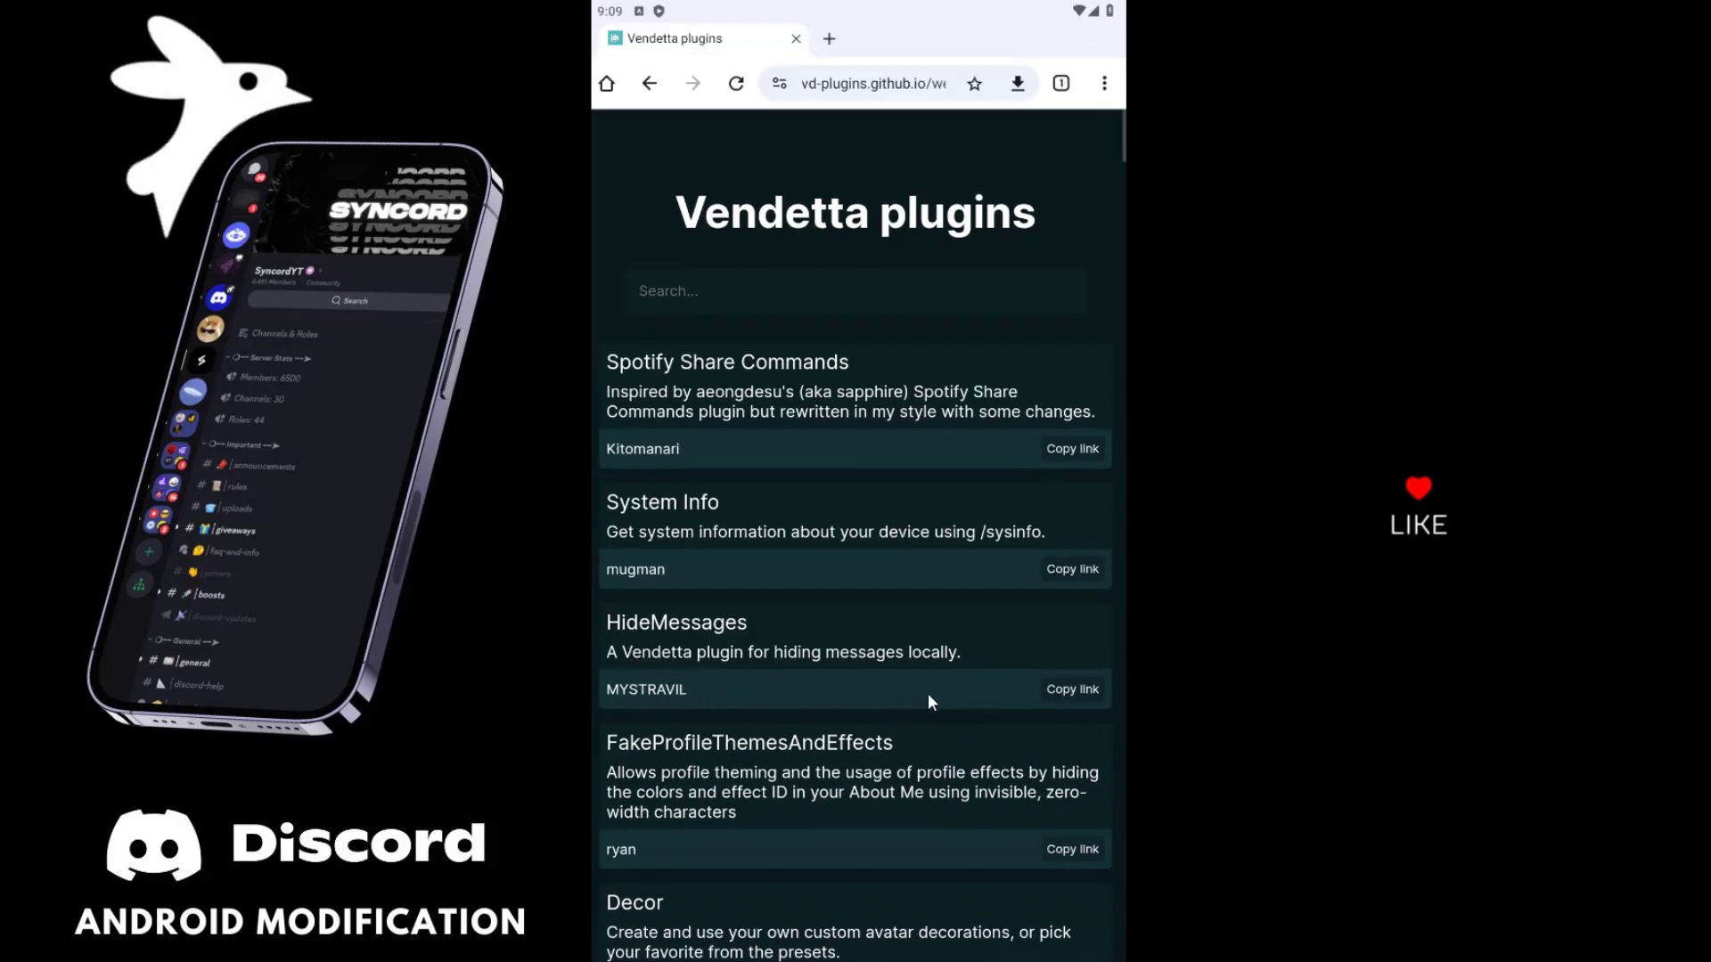
Scroll through the Vendetta plugins list in Chrome to find Freemoji.
{"action": "left_click_drag", "start_coordinate": [928, 693], "coordinate": [886, 392]}
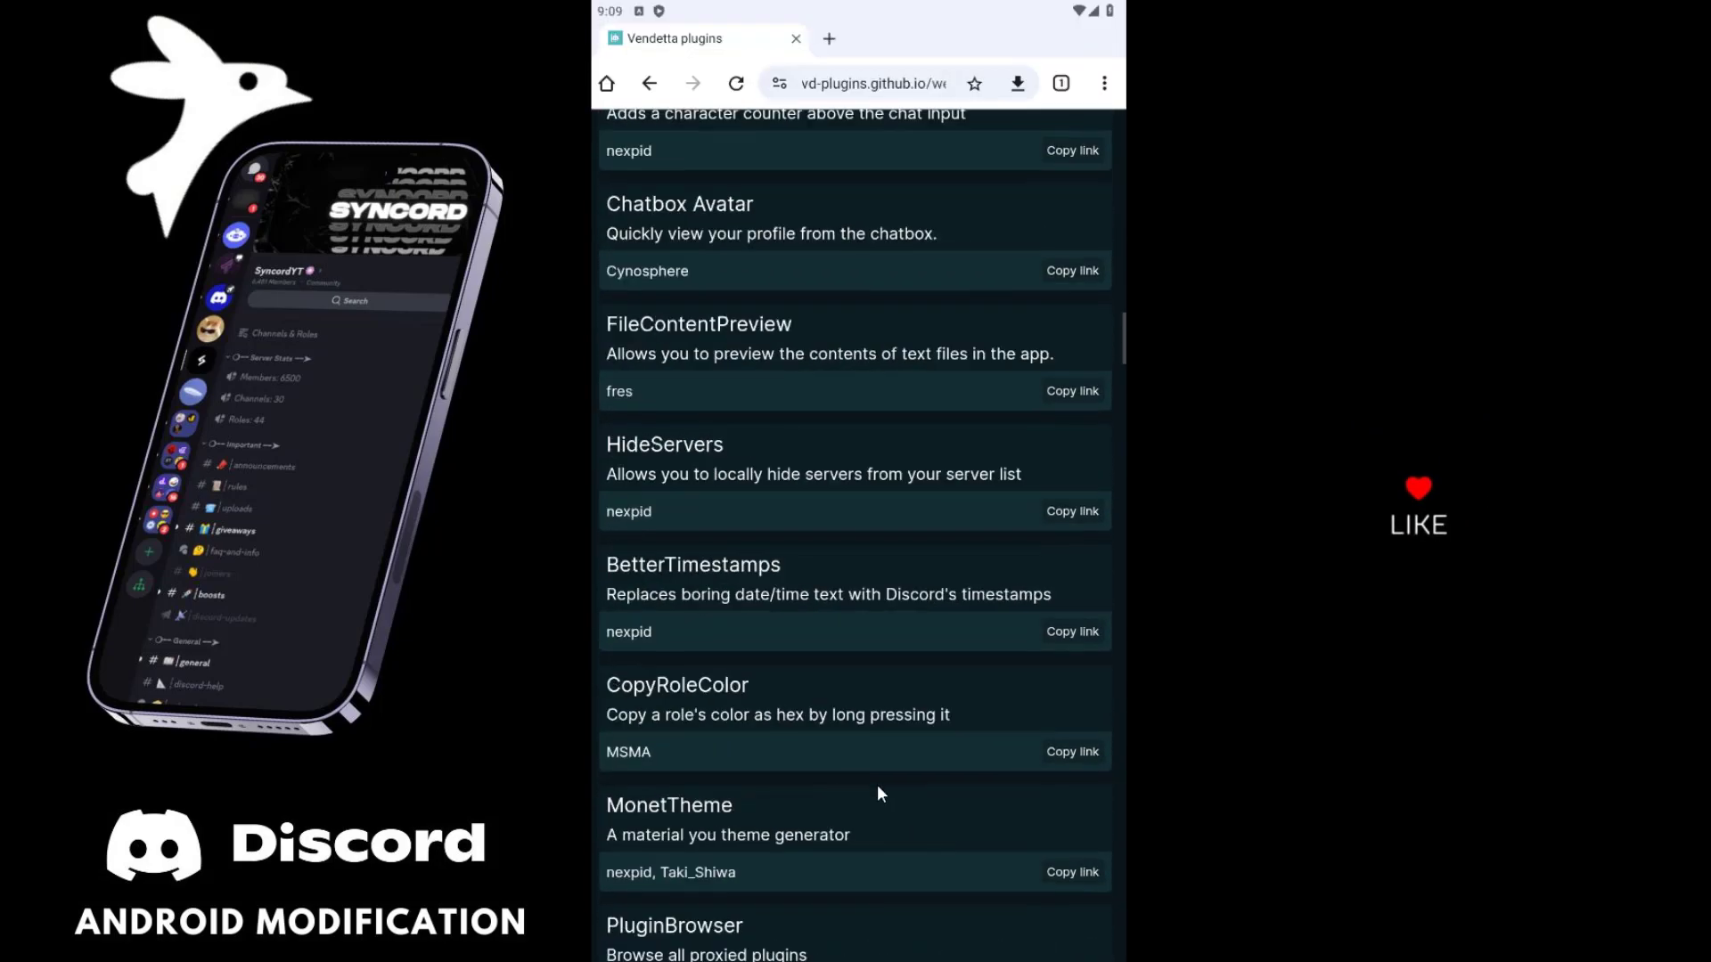
{"action": "left_click_drag", "start_coordinate": [872, 846], "coordinate": [934, 271]}
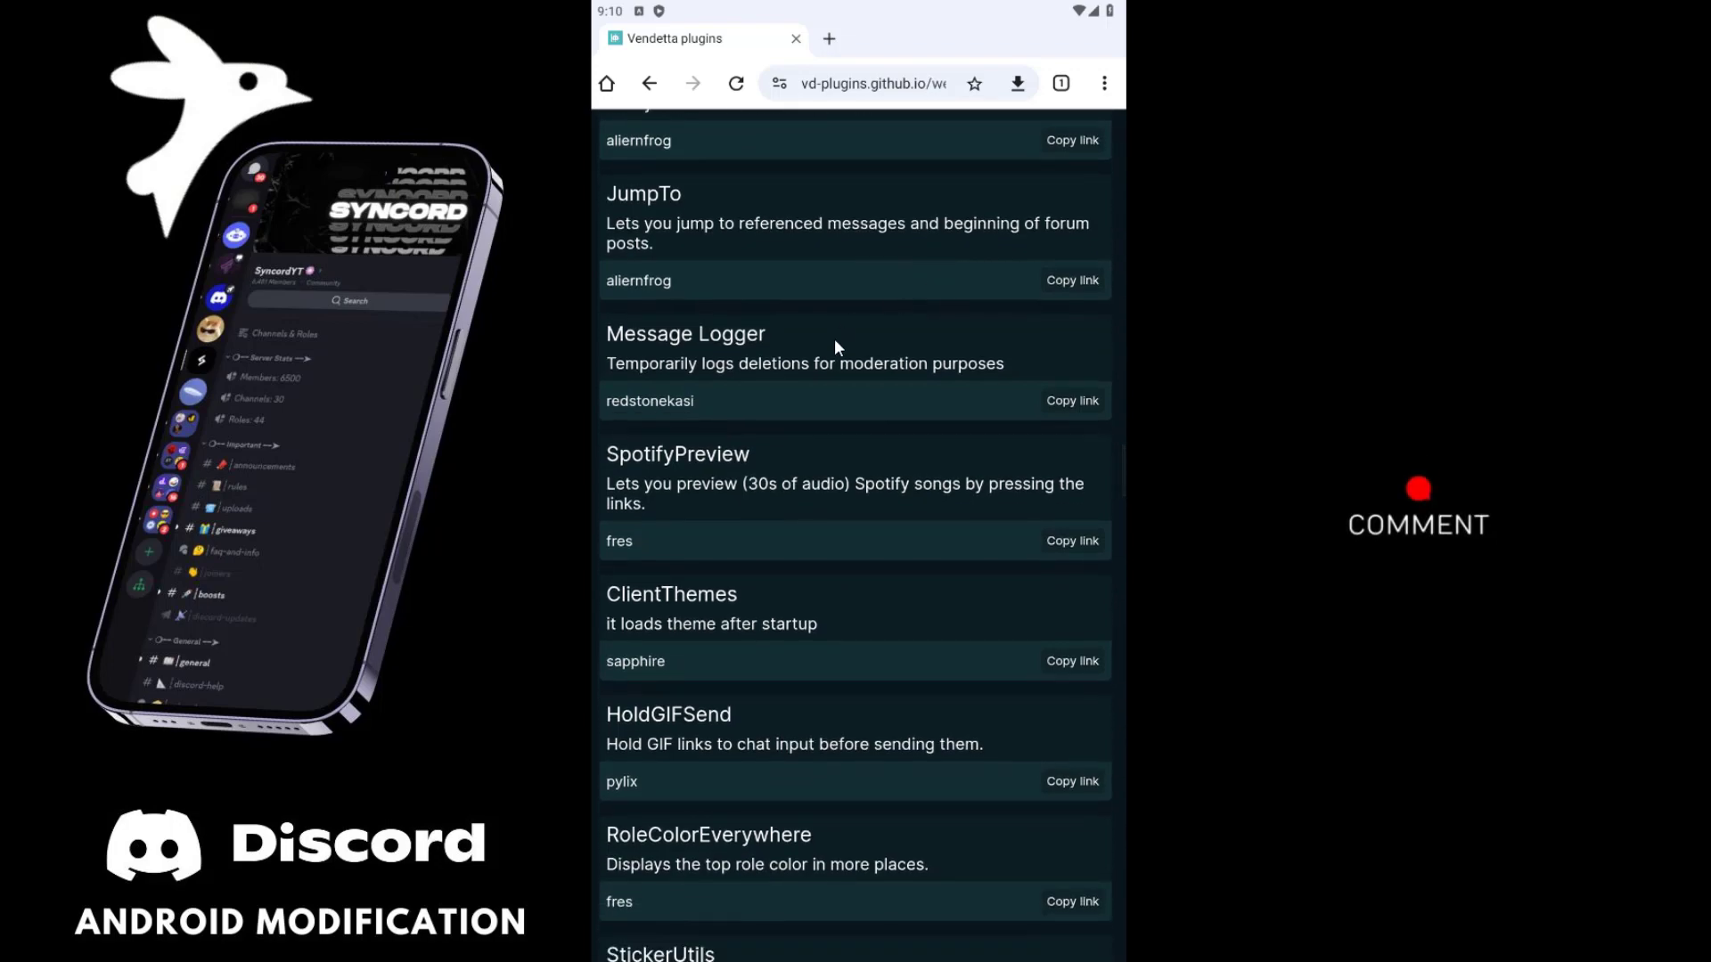
{"action": "left_click_drag", "start_coordinate": [834, 343], "coordinate": [935, 623]}
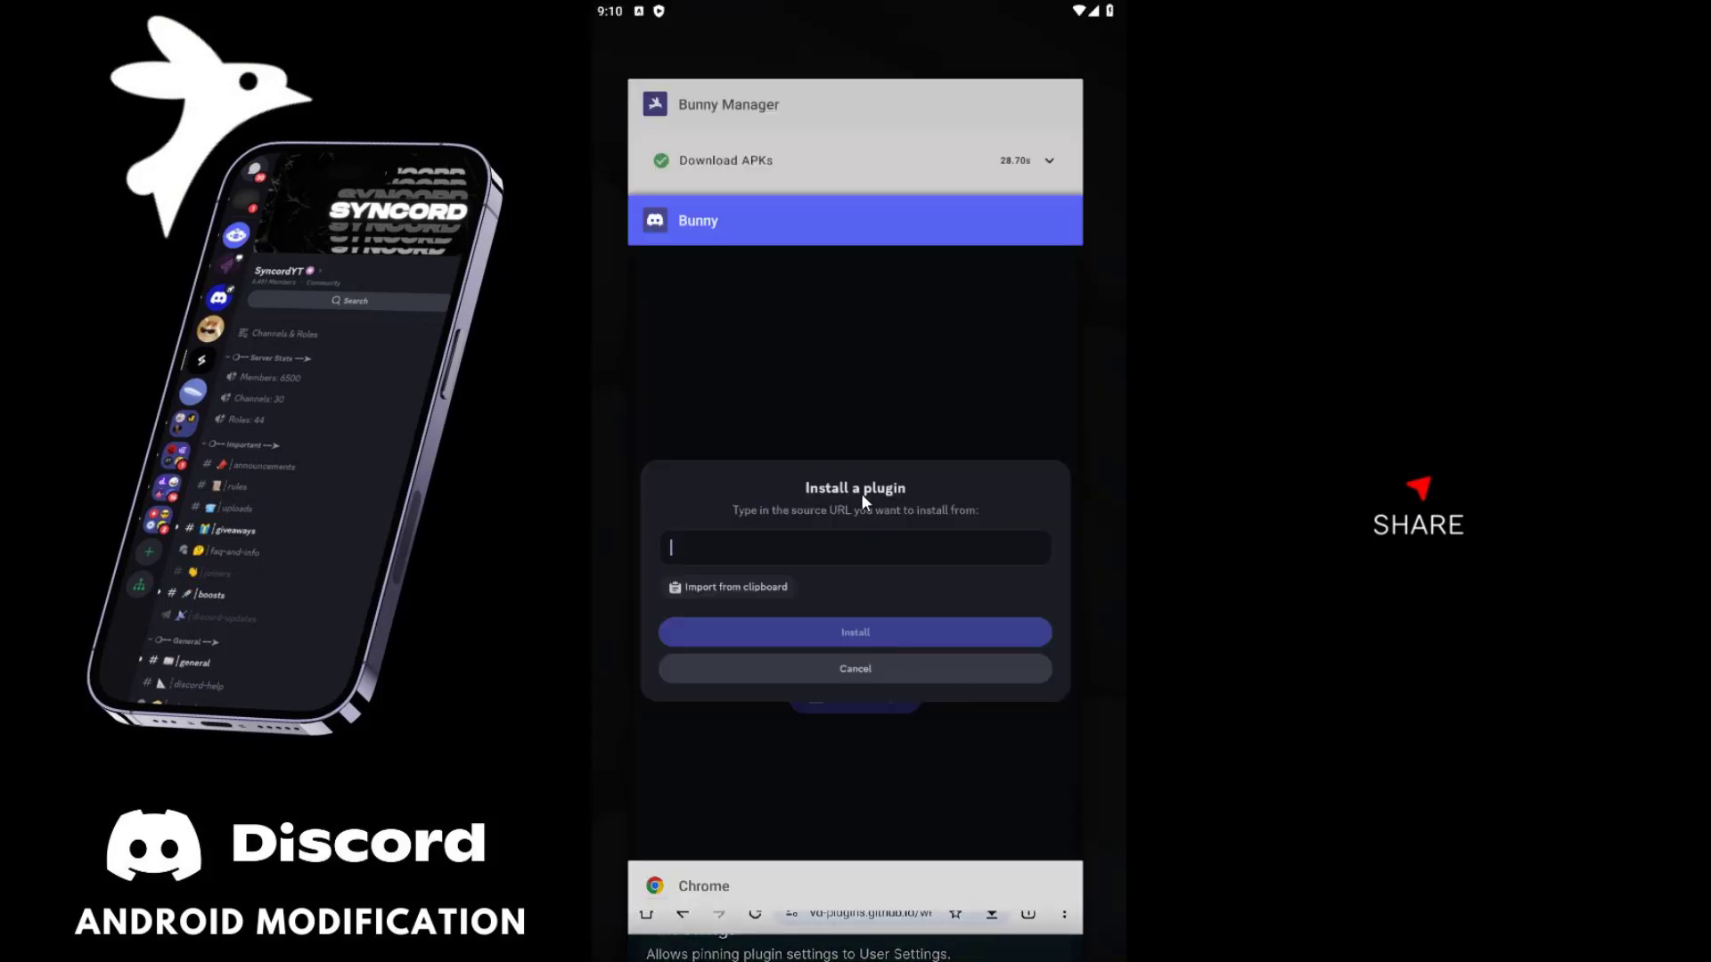
Paste the Freemoji plugin URL into the Install a plugin field and install it.
{"action": "left_click", "coordinate": [861, 487]}
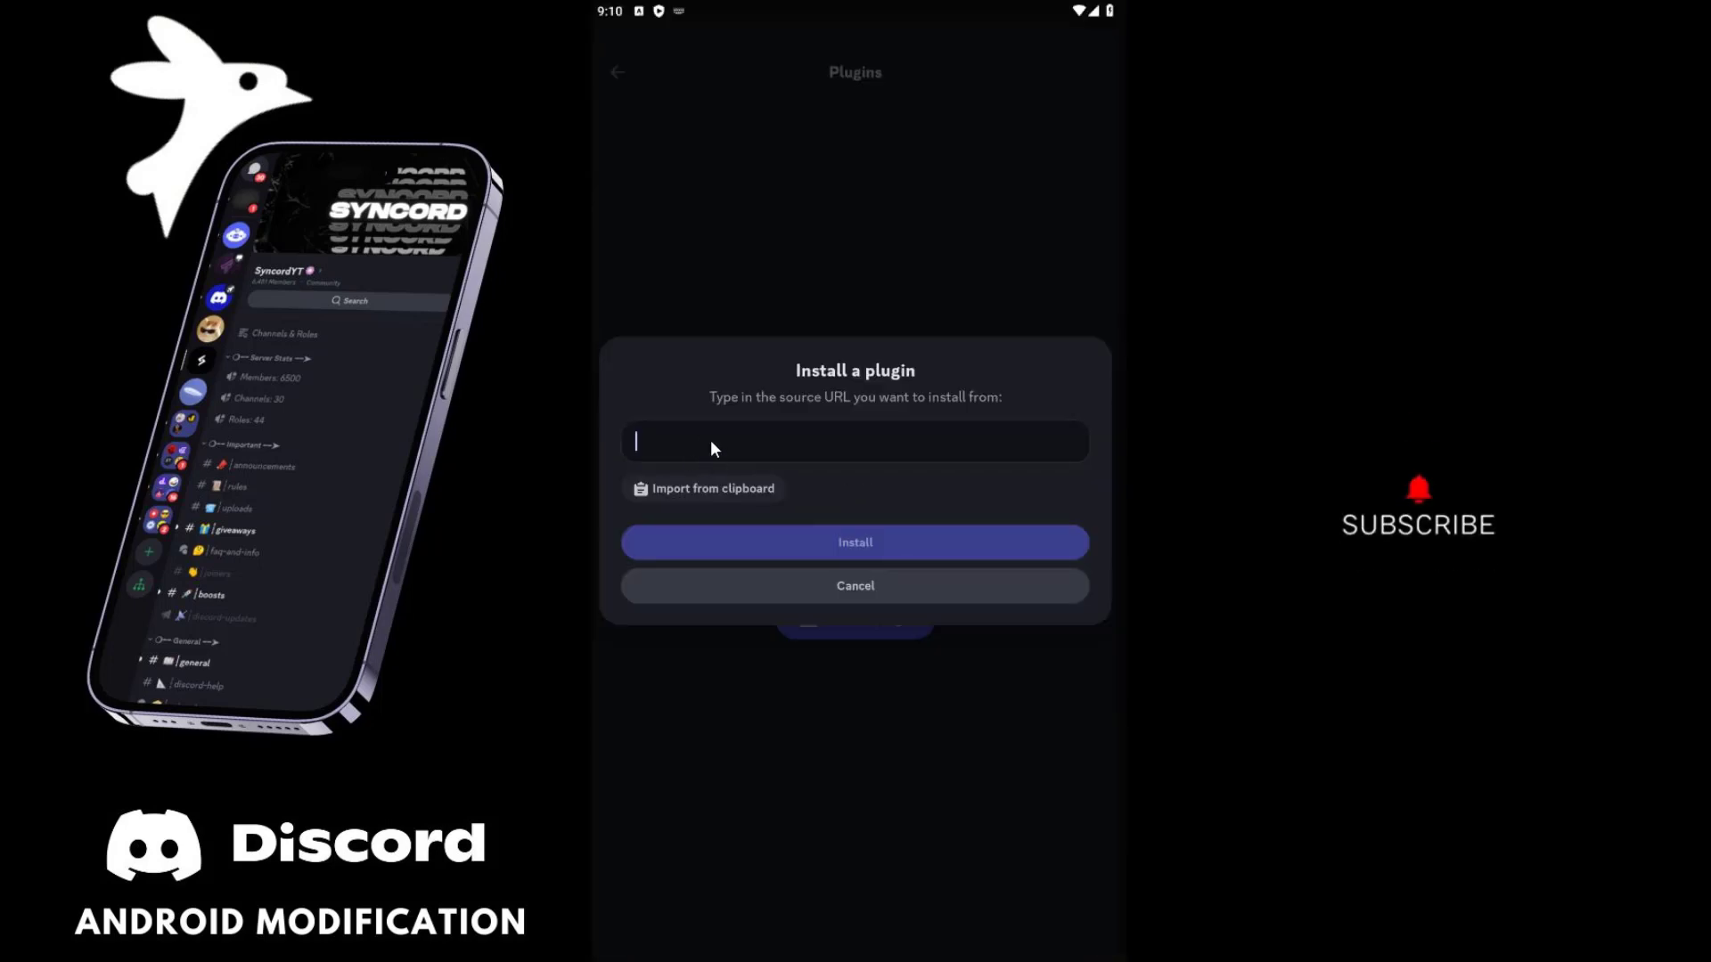
{"action": "type", "text": "https://vd-plugins.github.io/proxy/maisymoe.github.io/strife/Freemoji/"}
{"action": "left_click", "coordinate": [970, 548]}
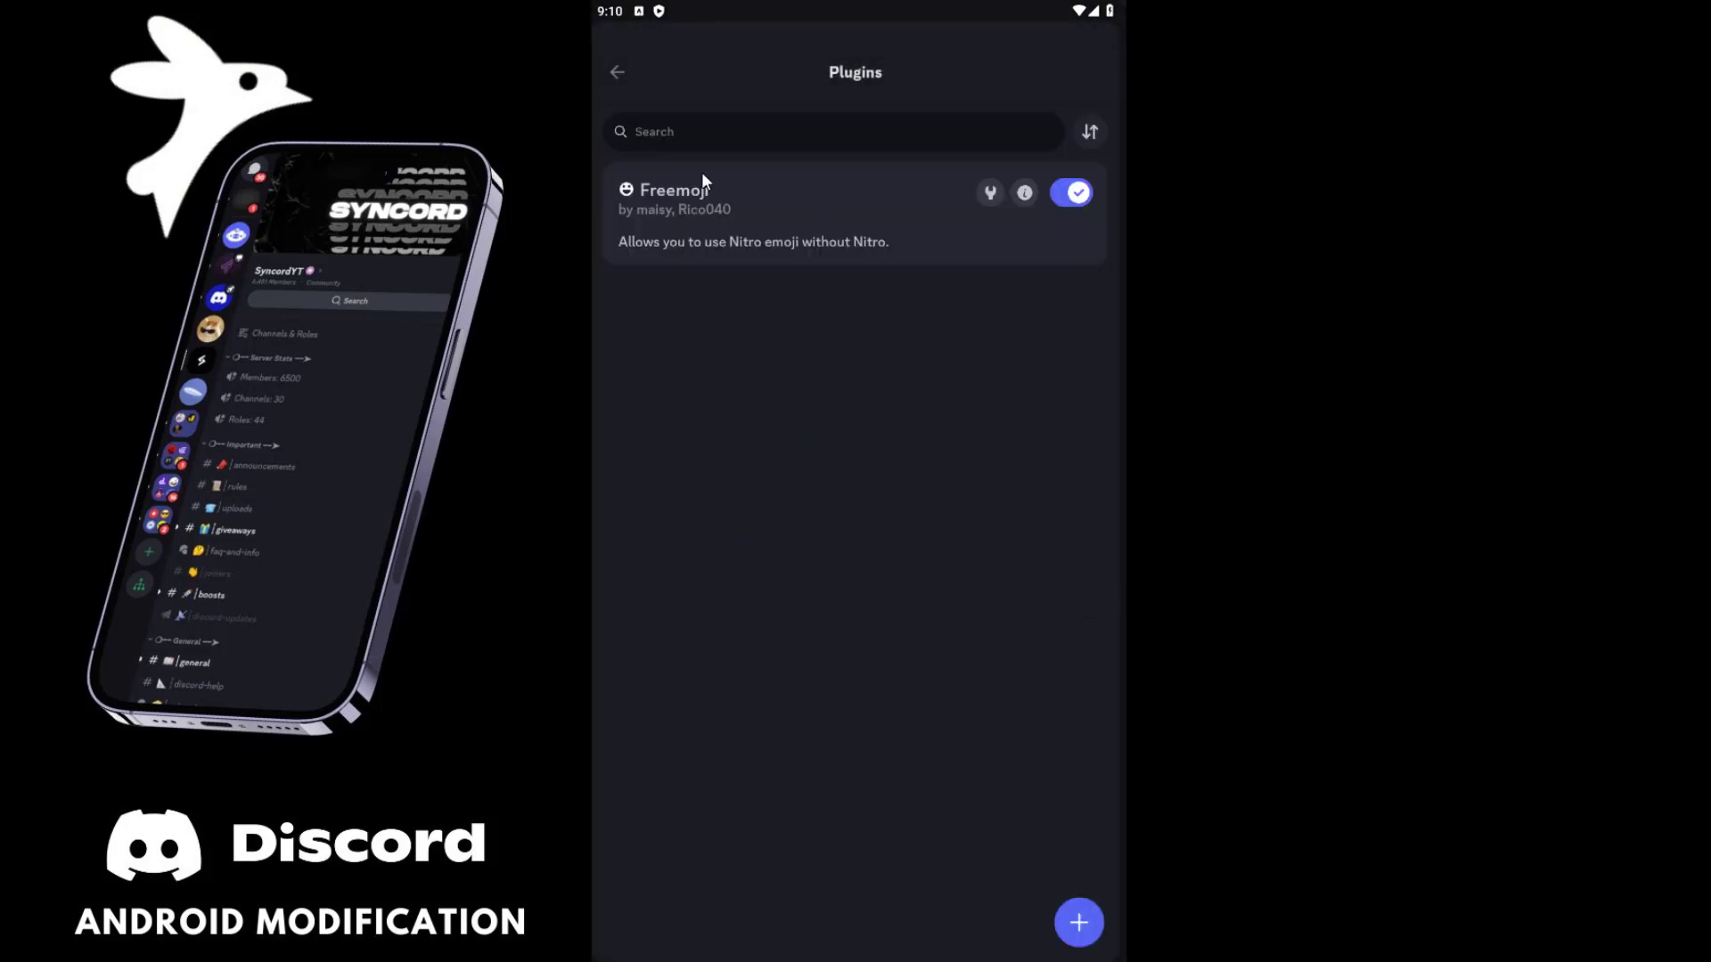
Open Freemoji's plugin settings and try the Large and Huge emoji sizes.
{"action": "left_click", "coordinate": [989, 194]}
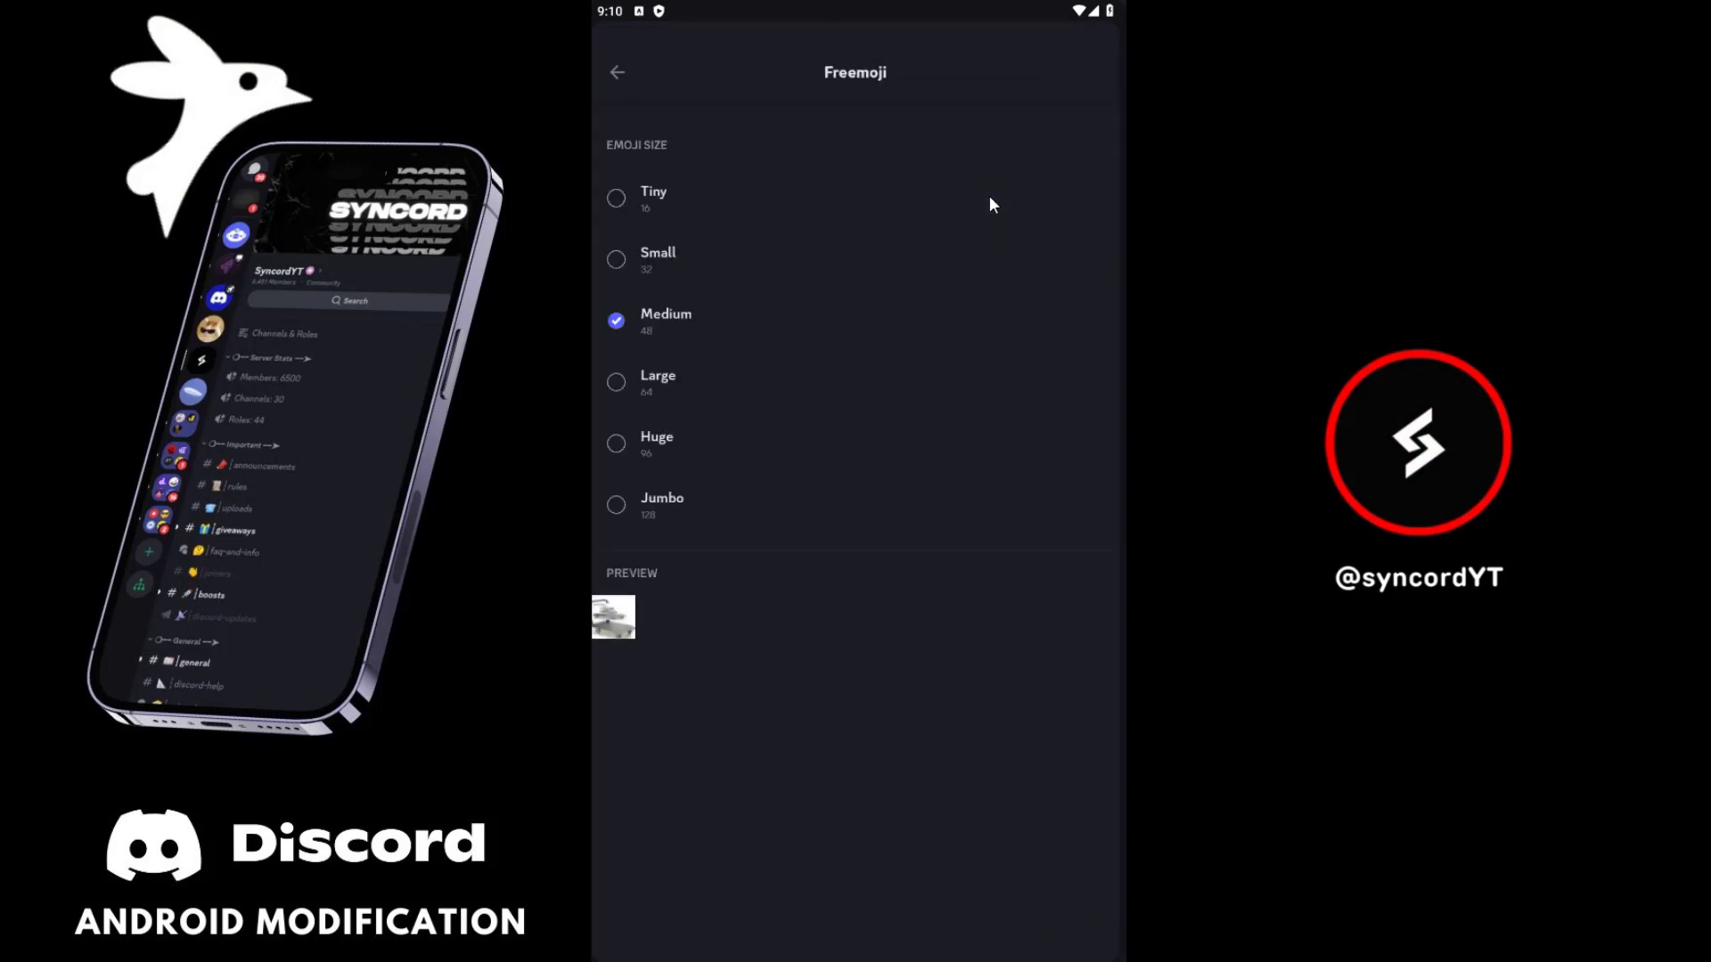
{"action": "left_click", "coordinate": [668, 379]}
{"action": "left_click", "coordinate": [652, 445]}
Set Freemoji's emoji size to Small, then navigate Settings to the Bunny Themes page.
{"action": "left_click", "coordinate": [651, 258]}
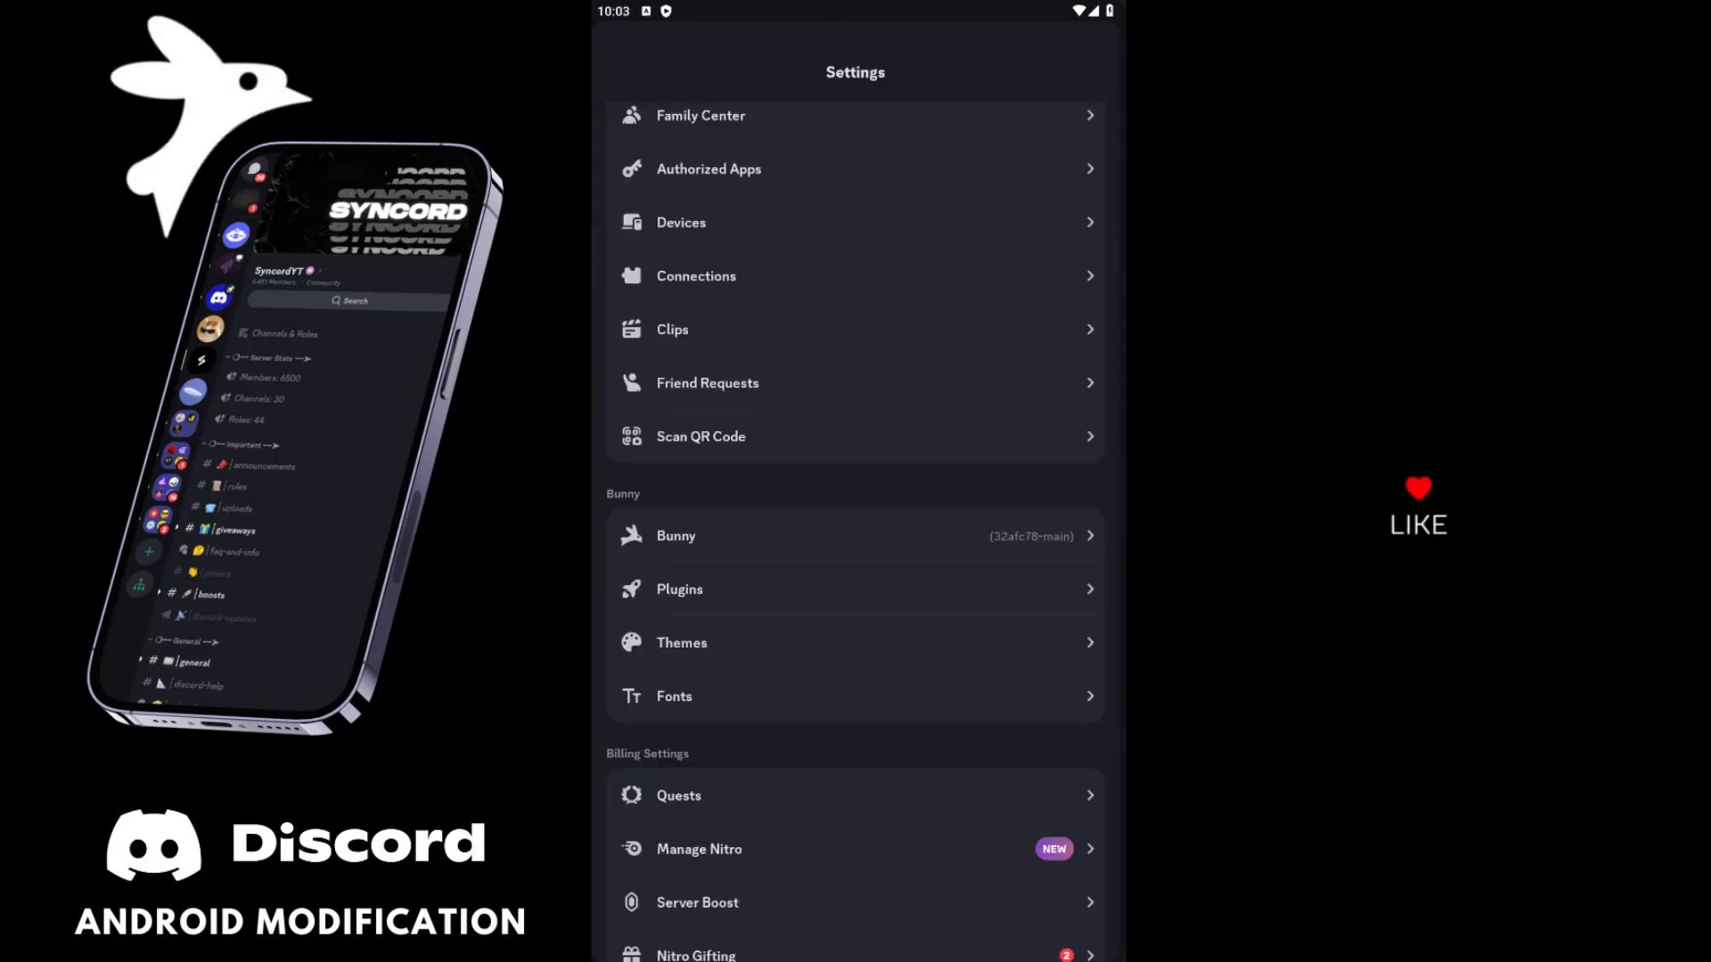
{"action": "key", "text": "Escape"}
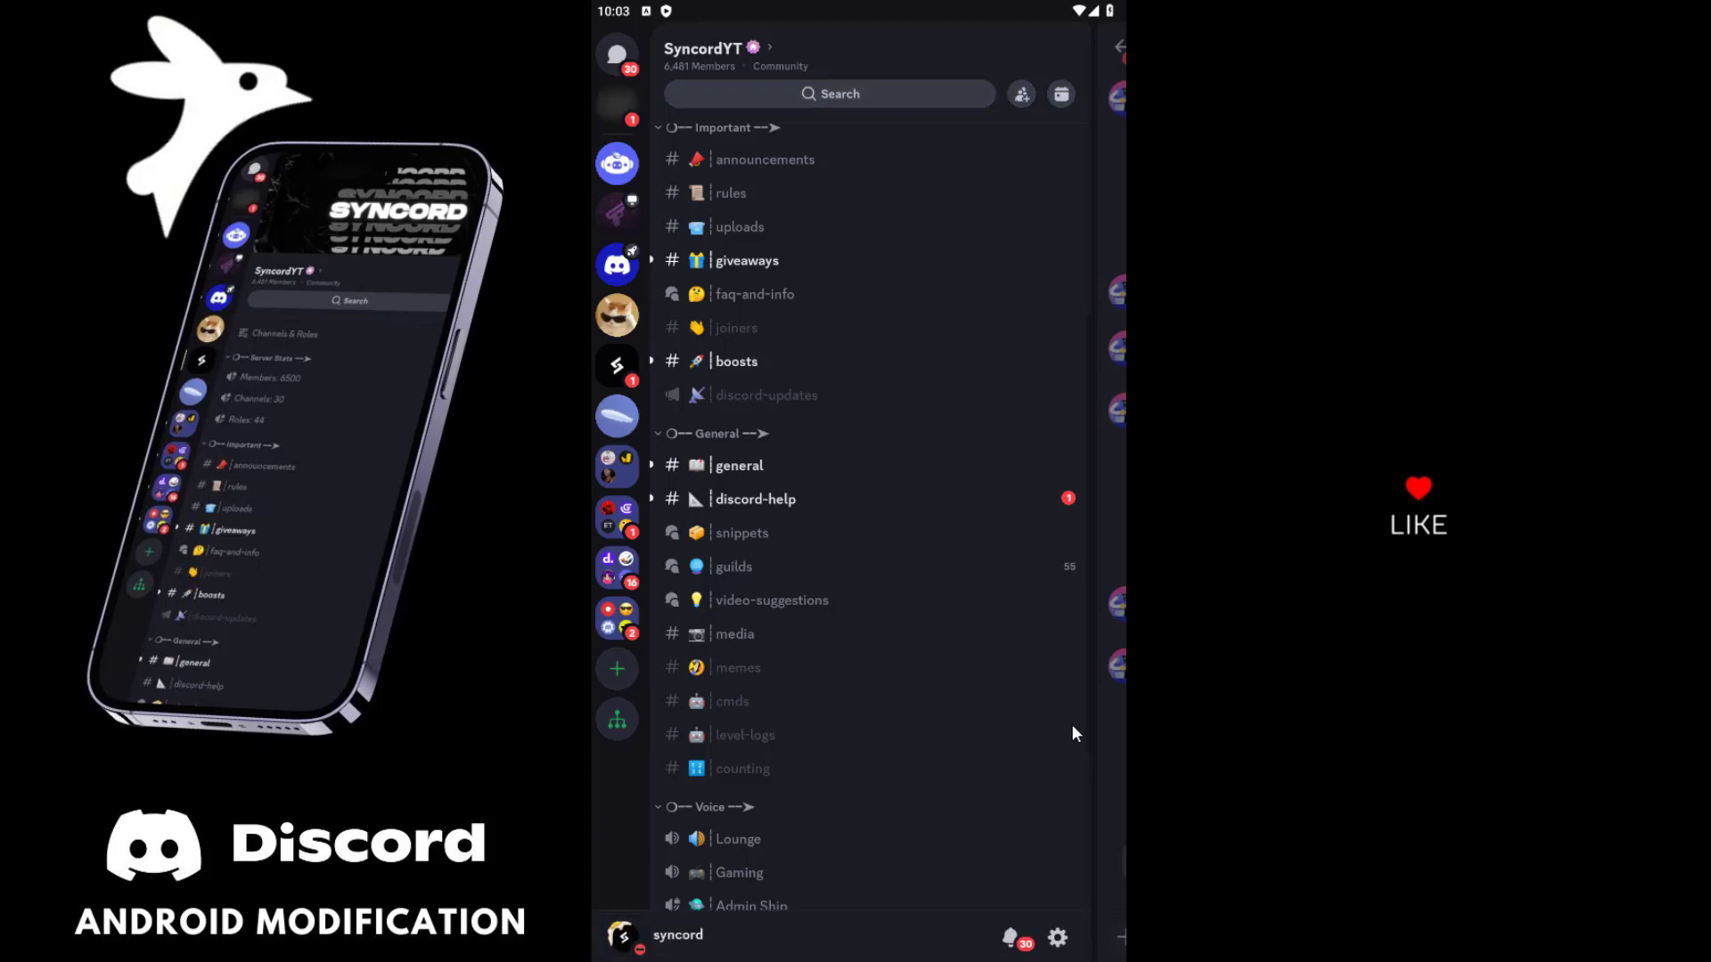
{"action": "left_click", "coordinate": [1058, 937]}
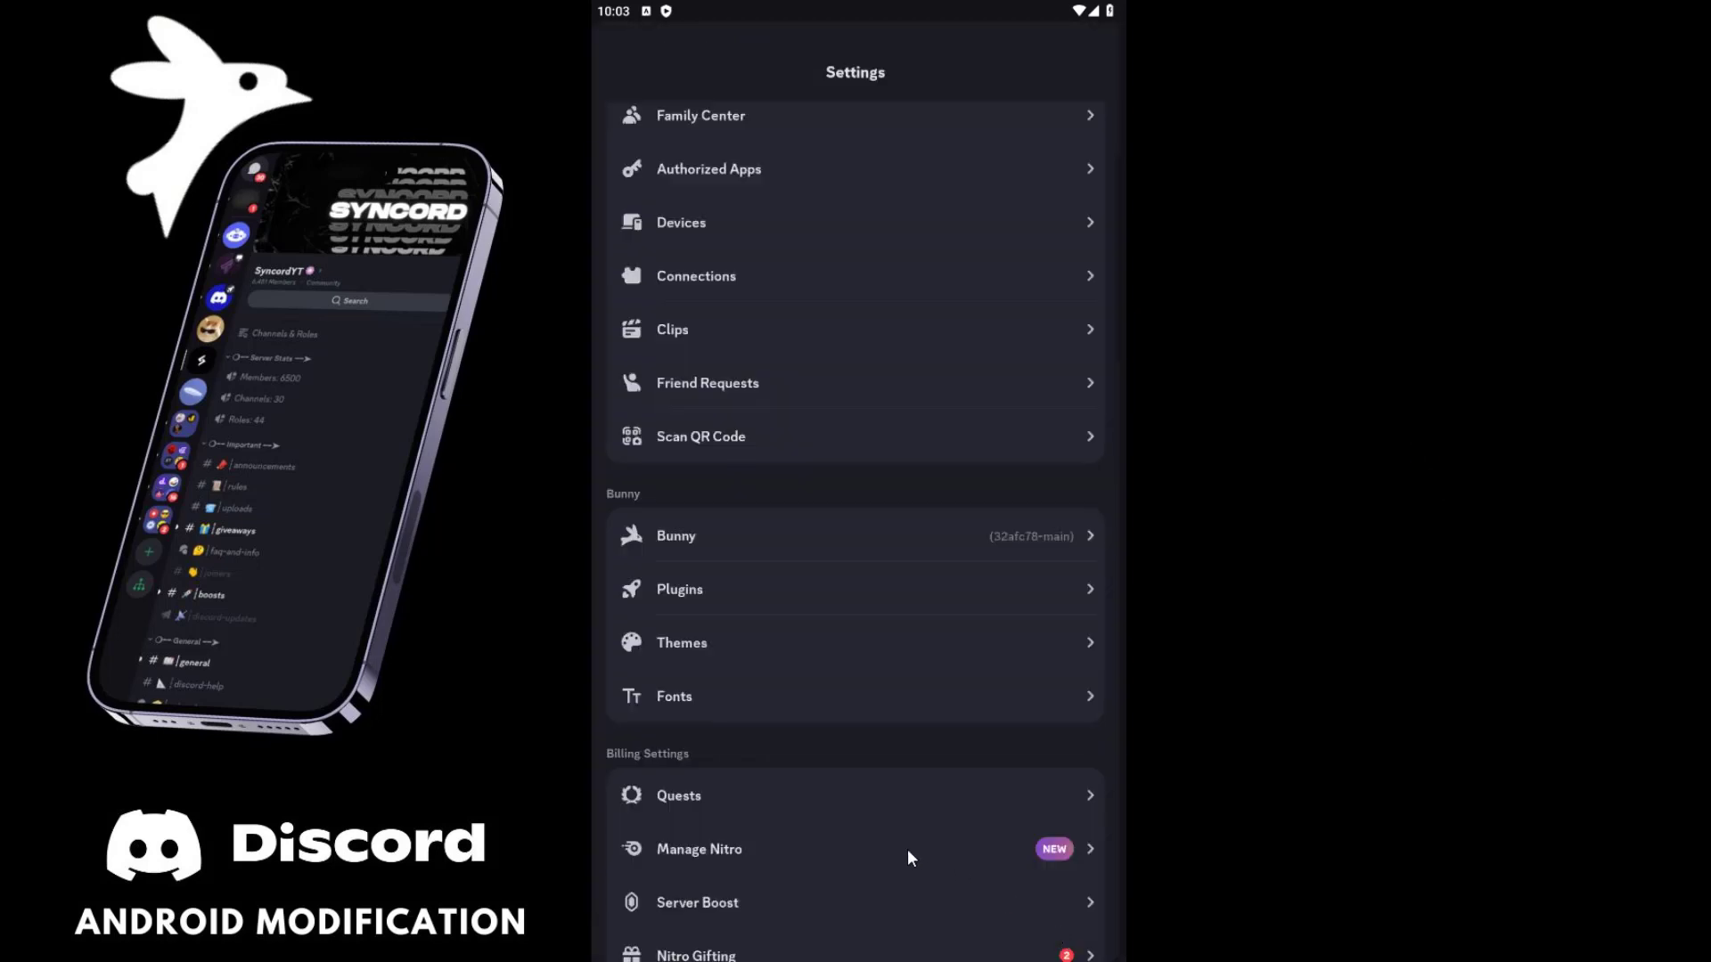
{"action": "scroll", "coordinate": [902, 738], "scroll_direction": "down", "scroll_amount": 2}
{"action": "scroll", "coordinate": [902, 738], "scroll_direction": "up", "scroll_amount": 3}
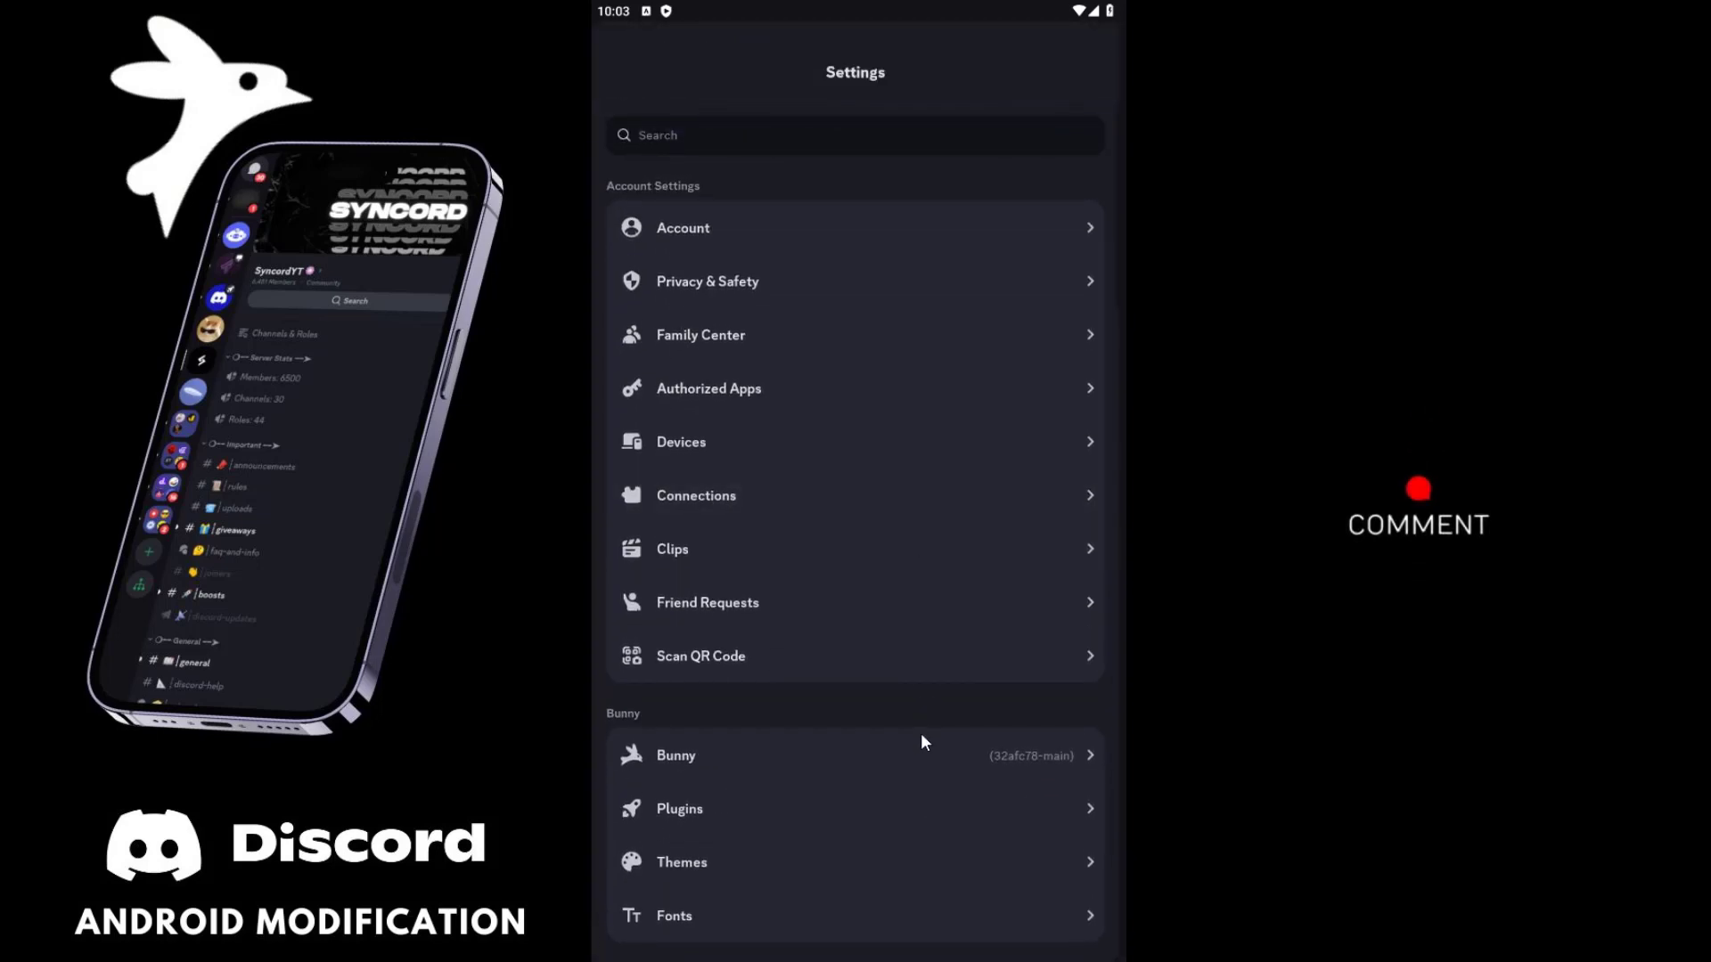
{"action": "left_click_drag", "start_coordinate": [916, 714], "coordinate": [932, 529]}
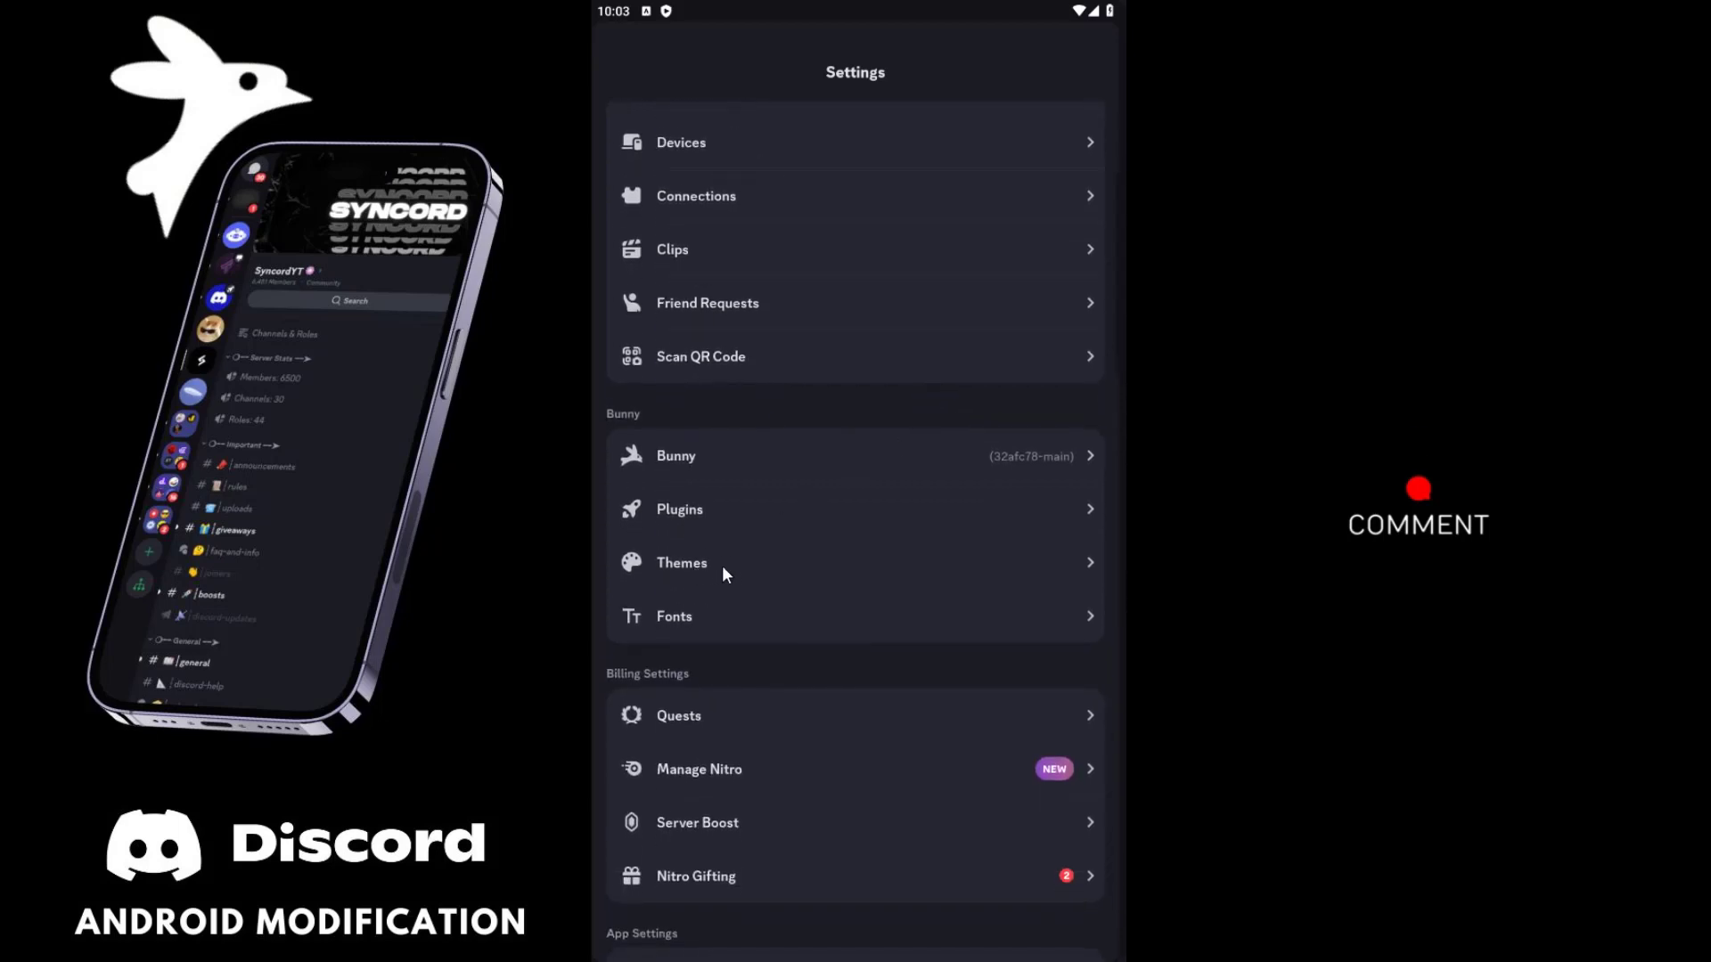
{"action": "left_click", "coordinate": [771, 565]}
Install the Scarlet Love theme from its pasted ScarletLove.json URL and apply it.
{"action": "left_click", "coordinate": [909, 615]}
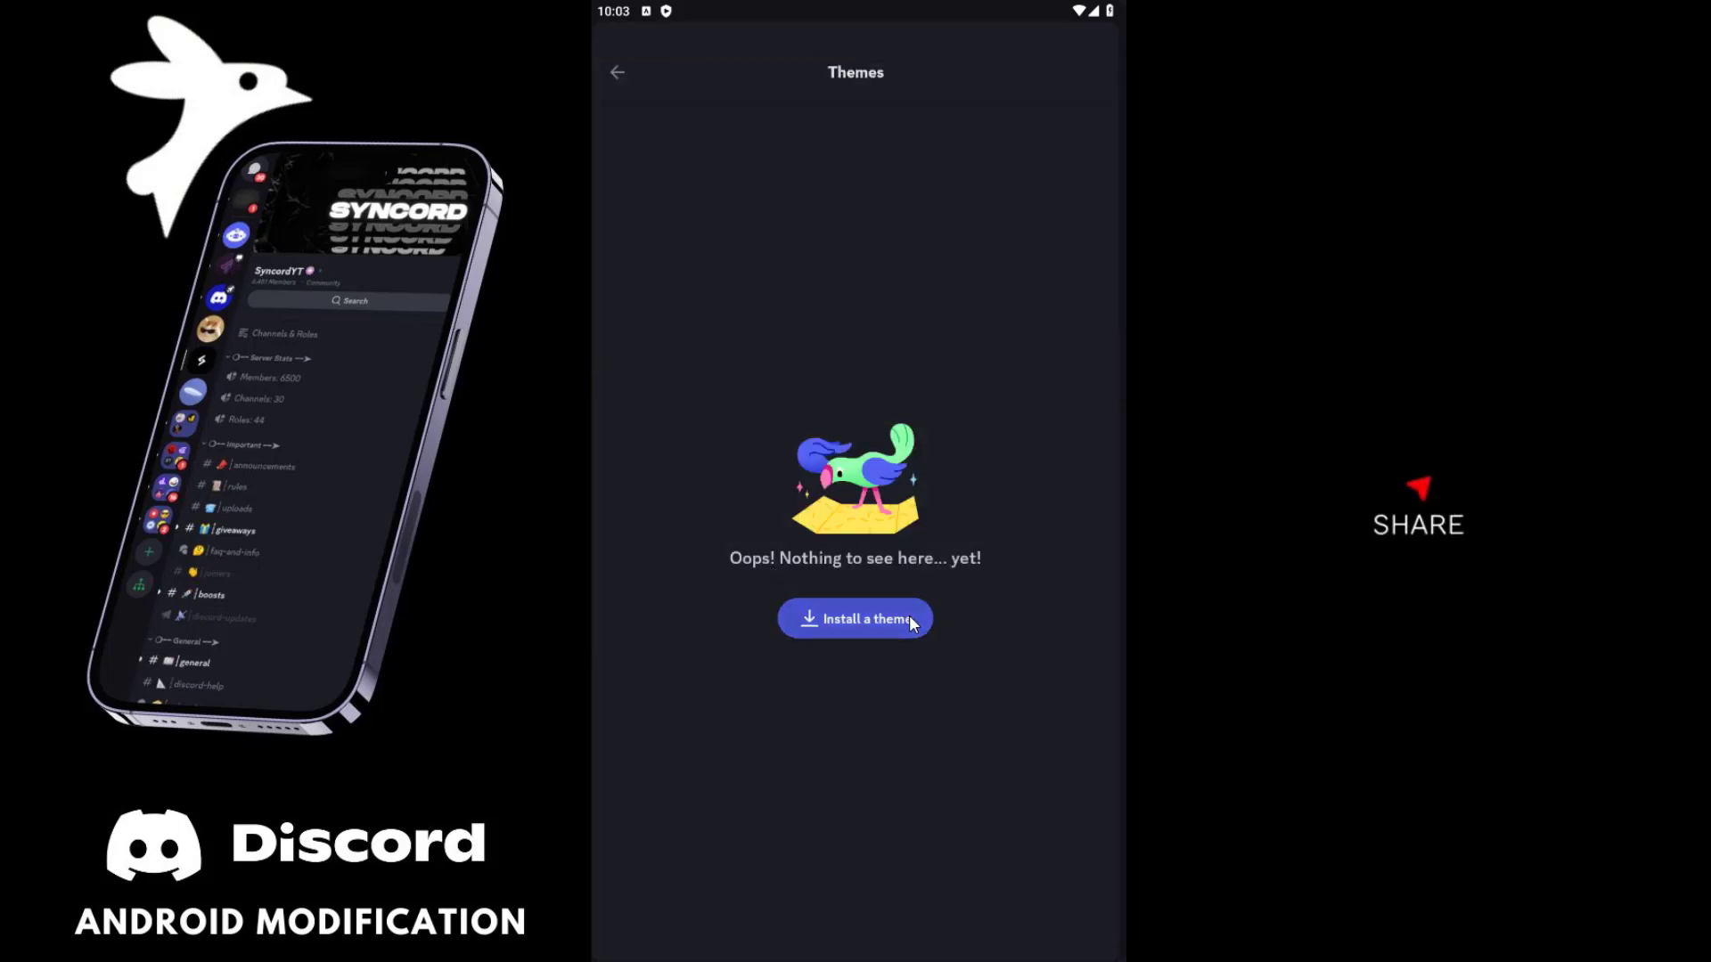
{"action": "type", "text": "https://raw.githubusercontent.com/TakiShiwa/Themes/main/ScarletLove/Vendetta/ScarletLove.json"}
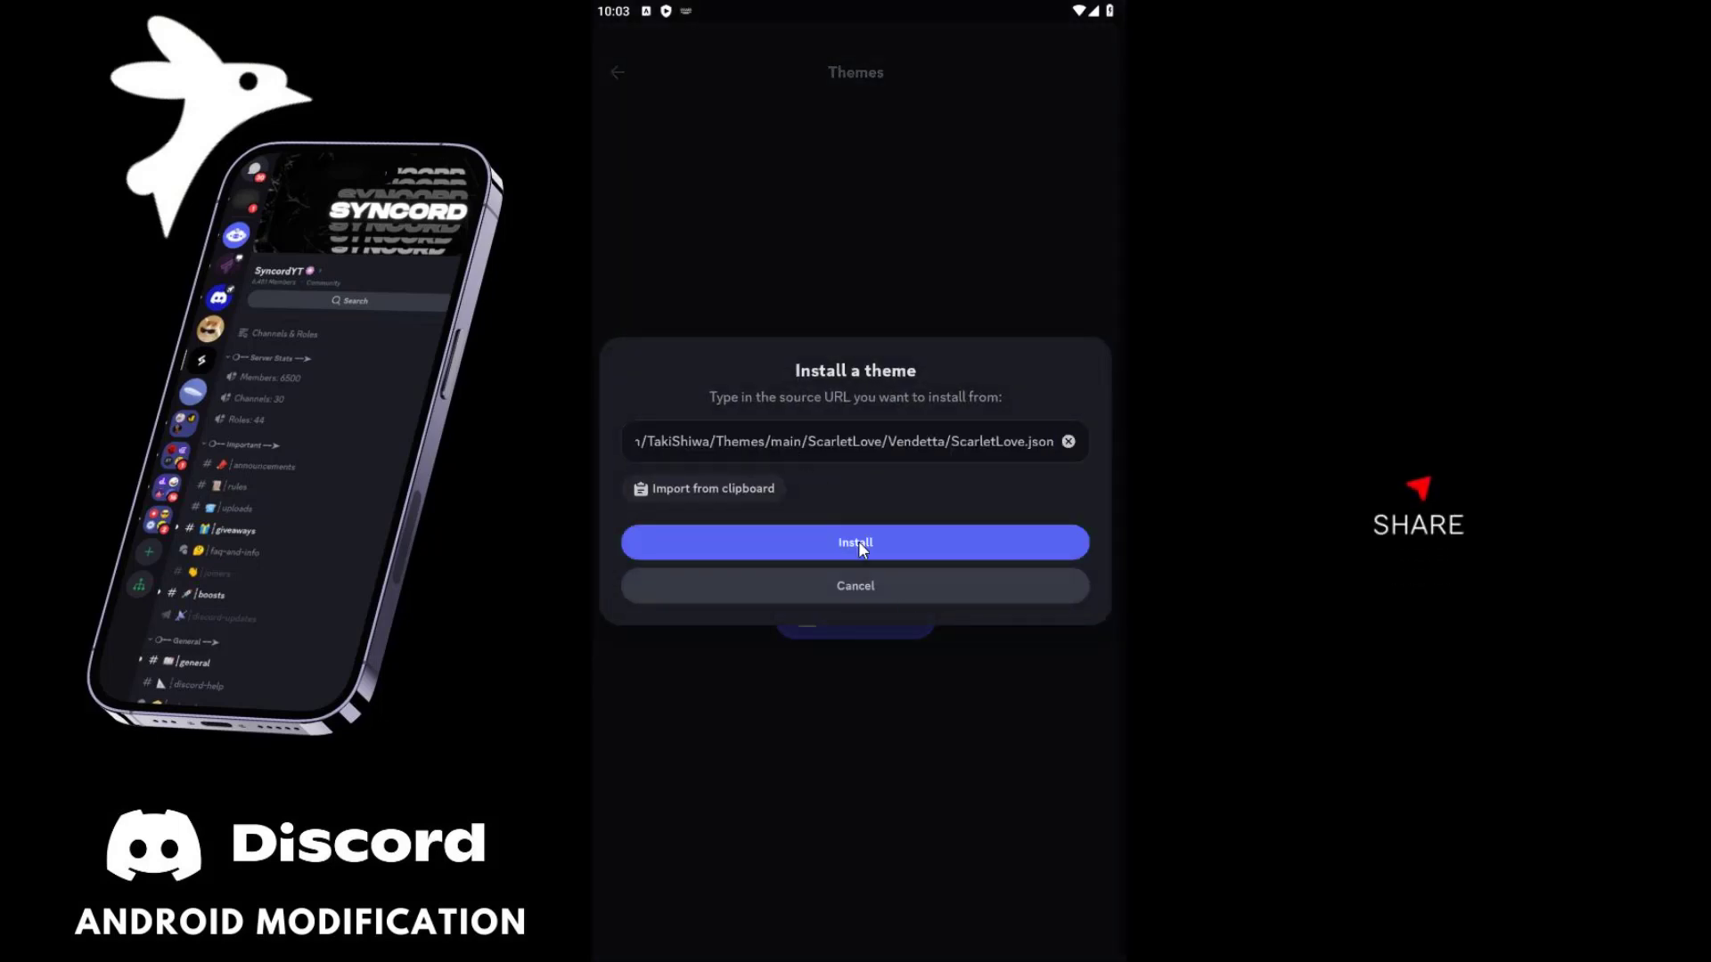
{"action": "left_click", "coordinate": [869, 542]}
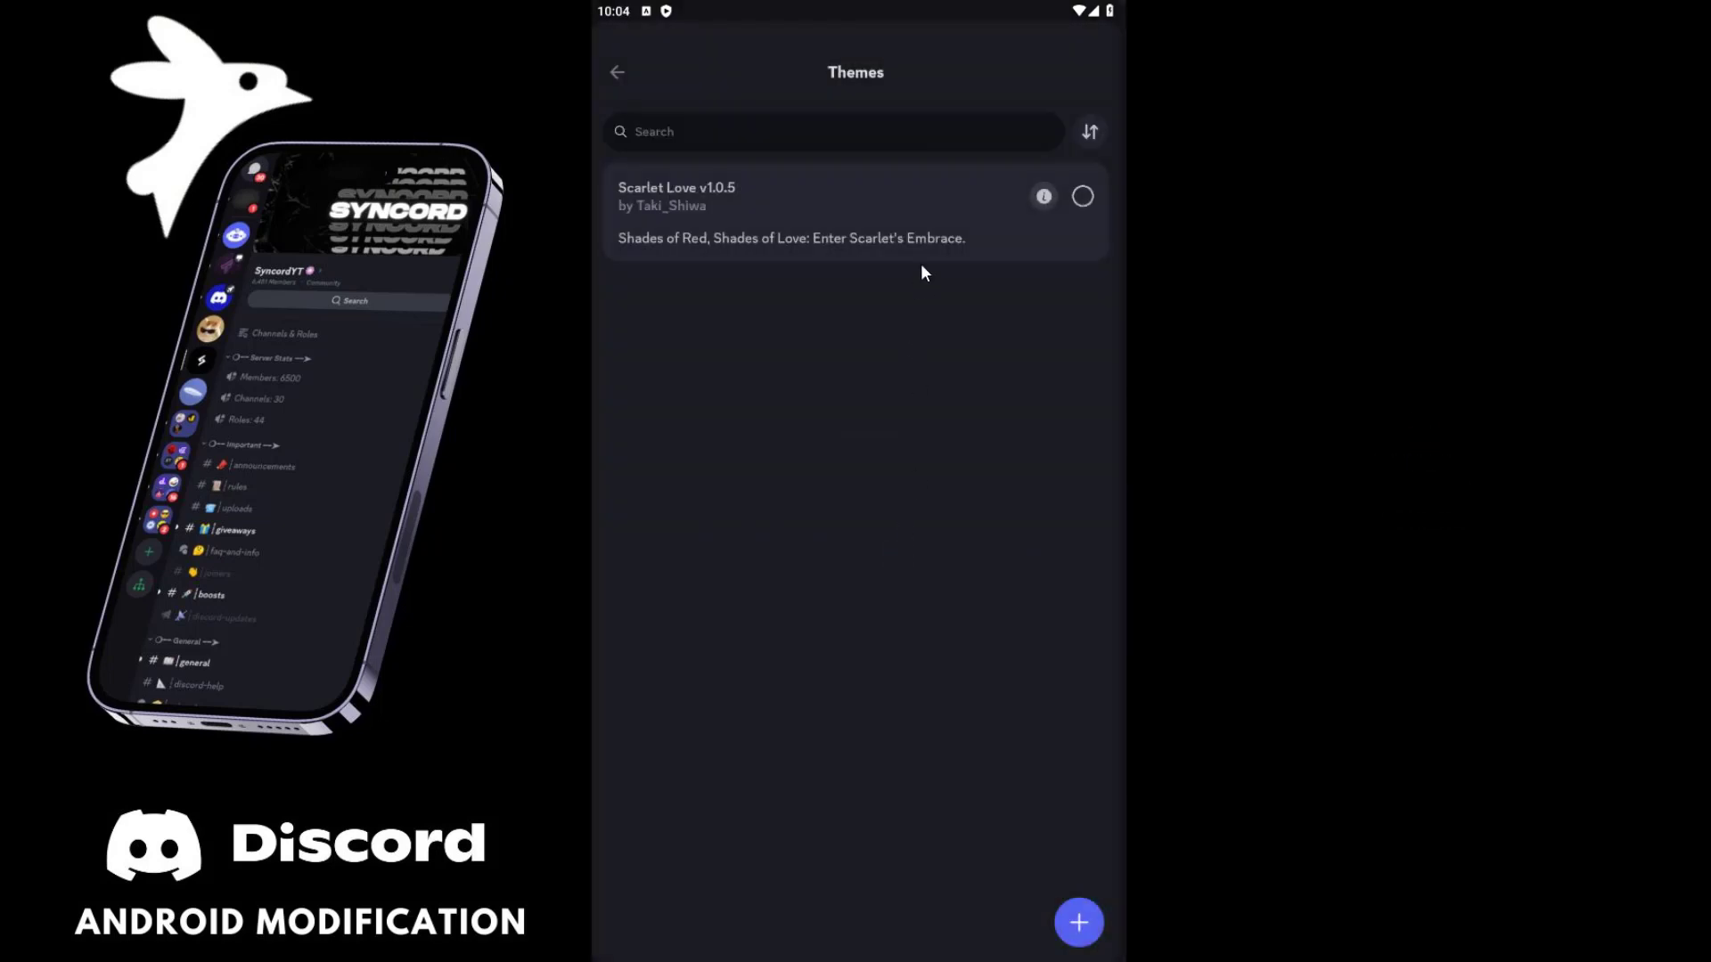
{"action": "left_click", "coordinate": [1084, 198]}
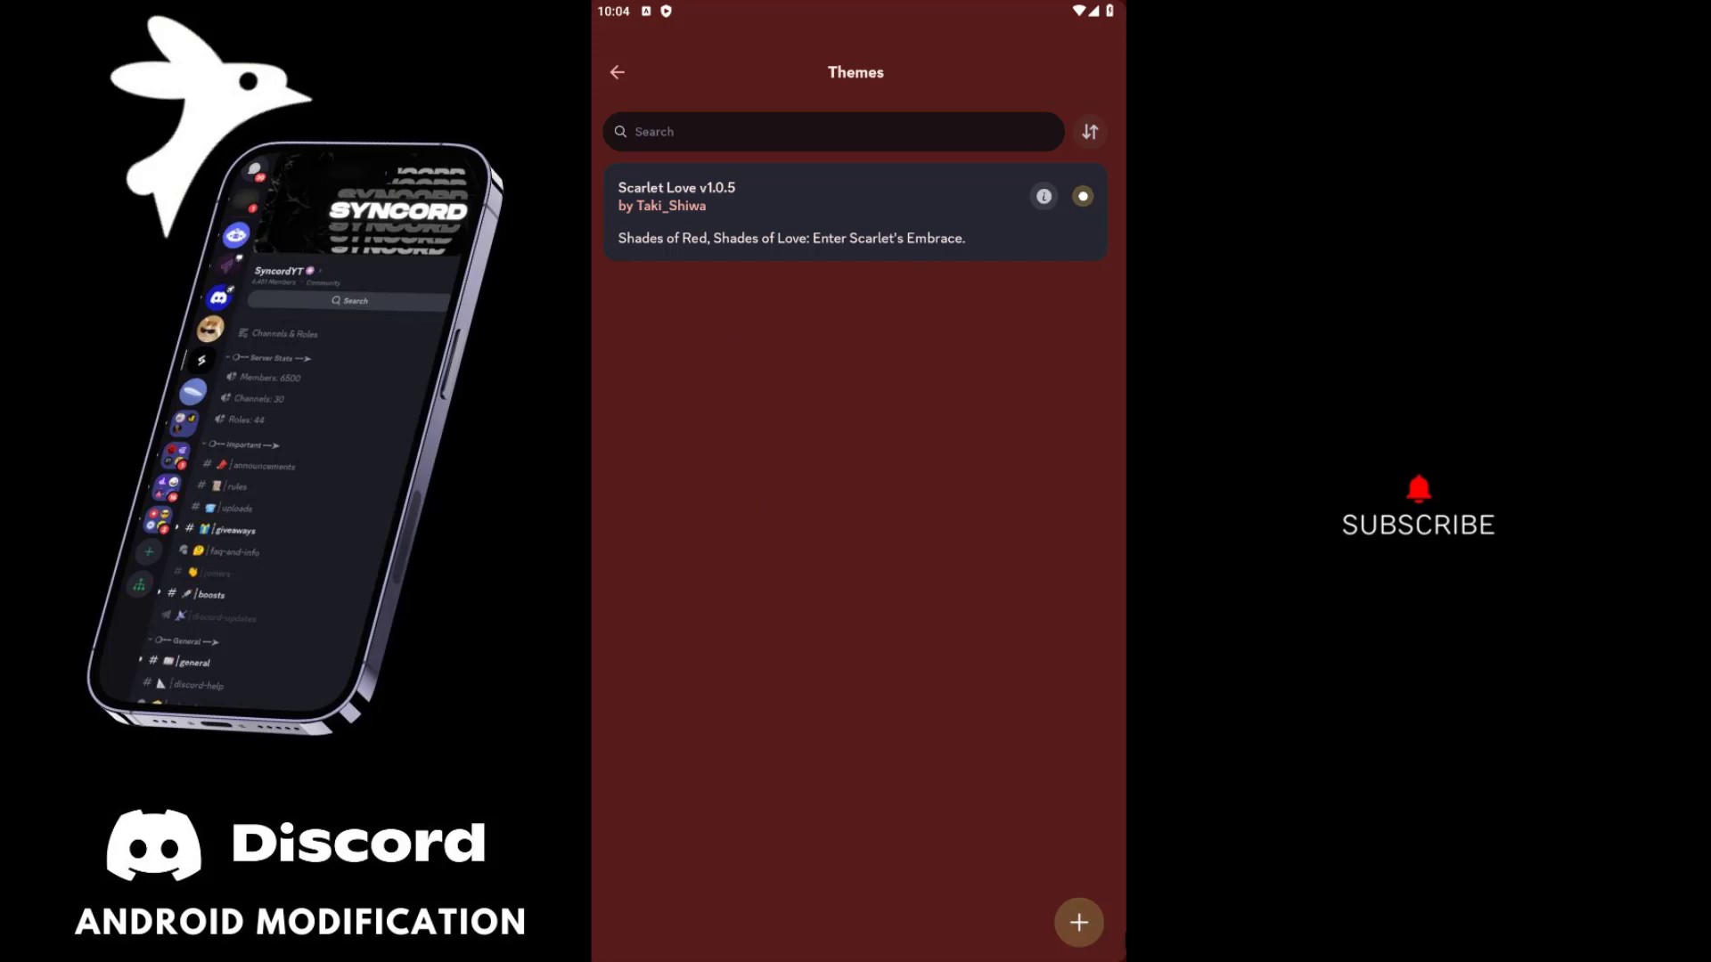
Back out of Themes and Settings to the SyncordYT channel list, now shown in red.
{"action": "key", "text": "Escape"}
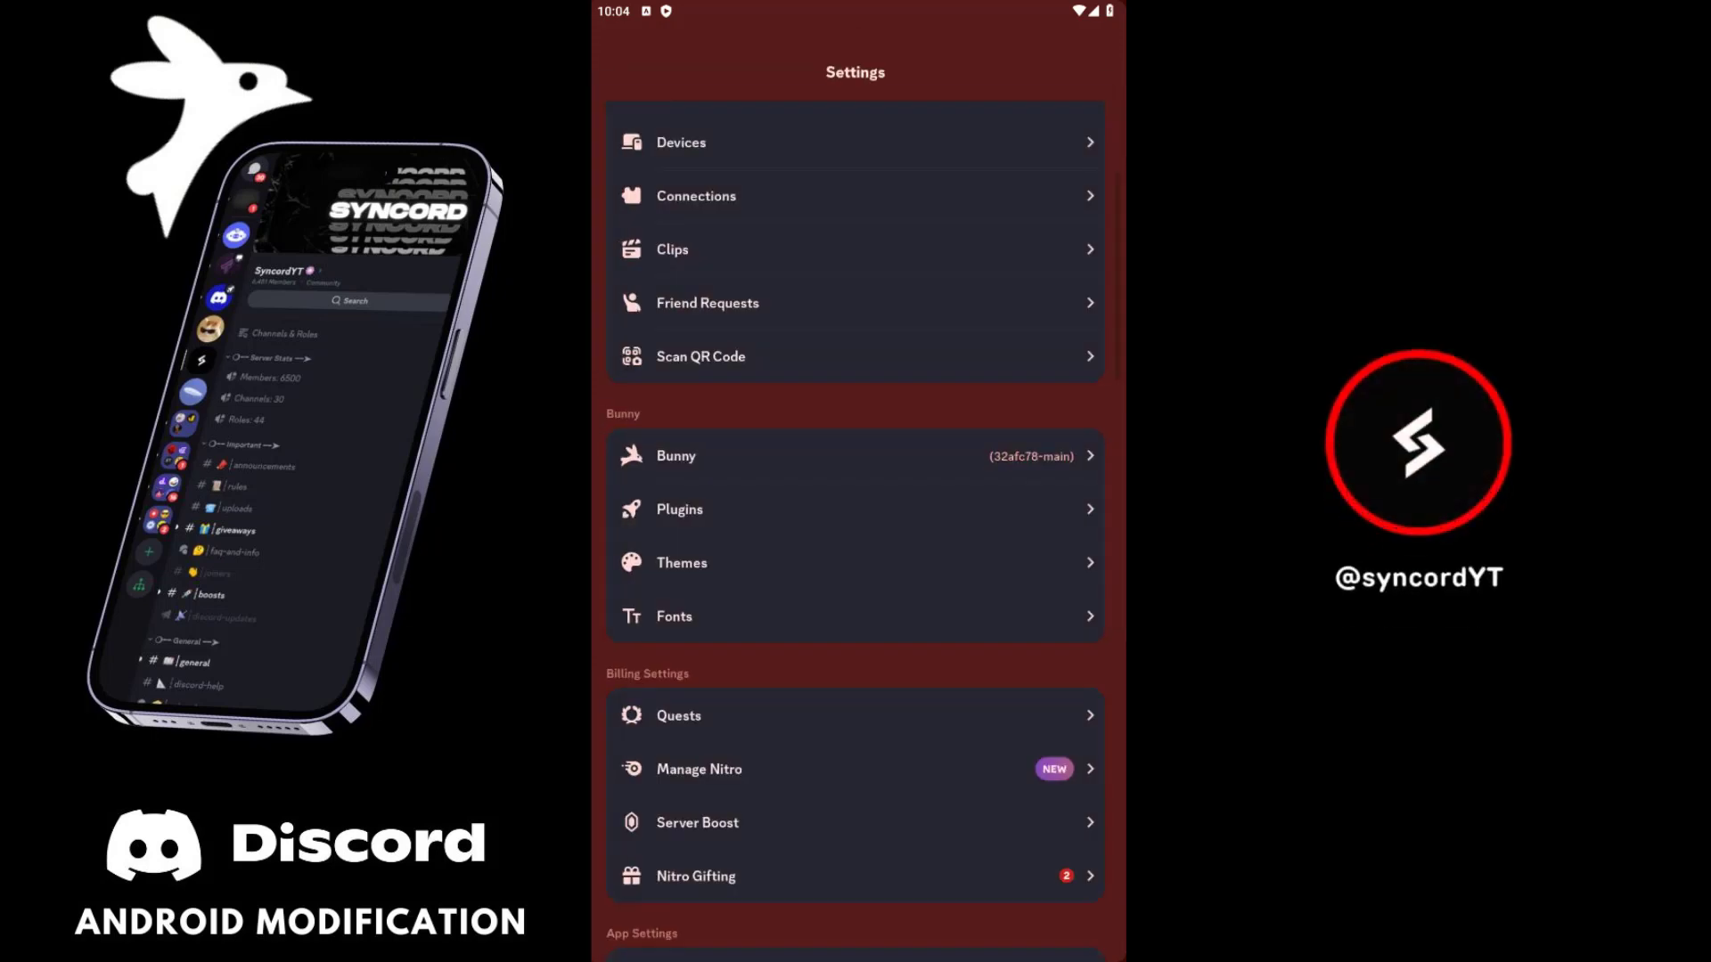
{"action": "key", "text": "Escape"}
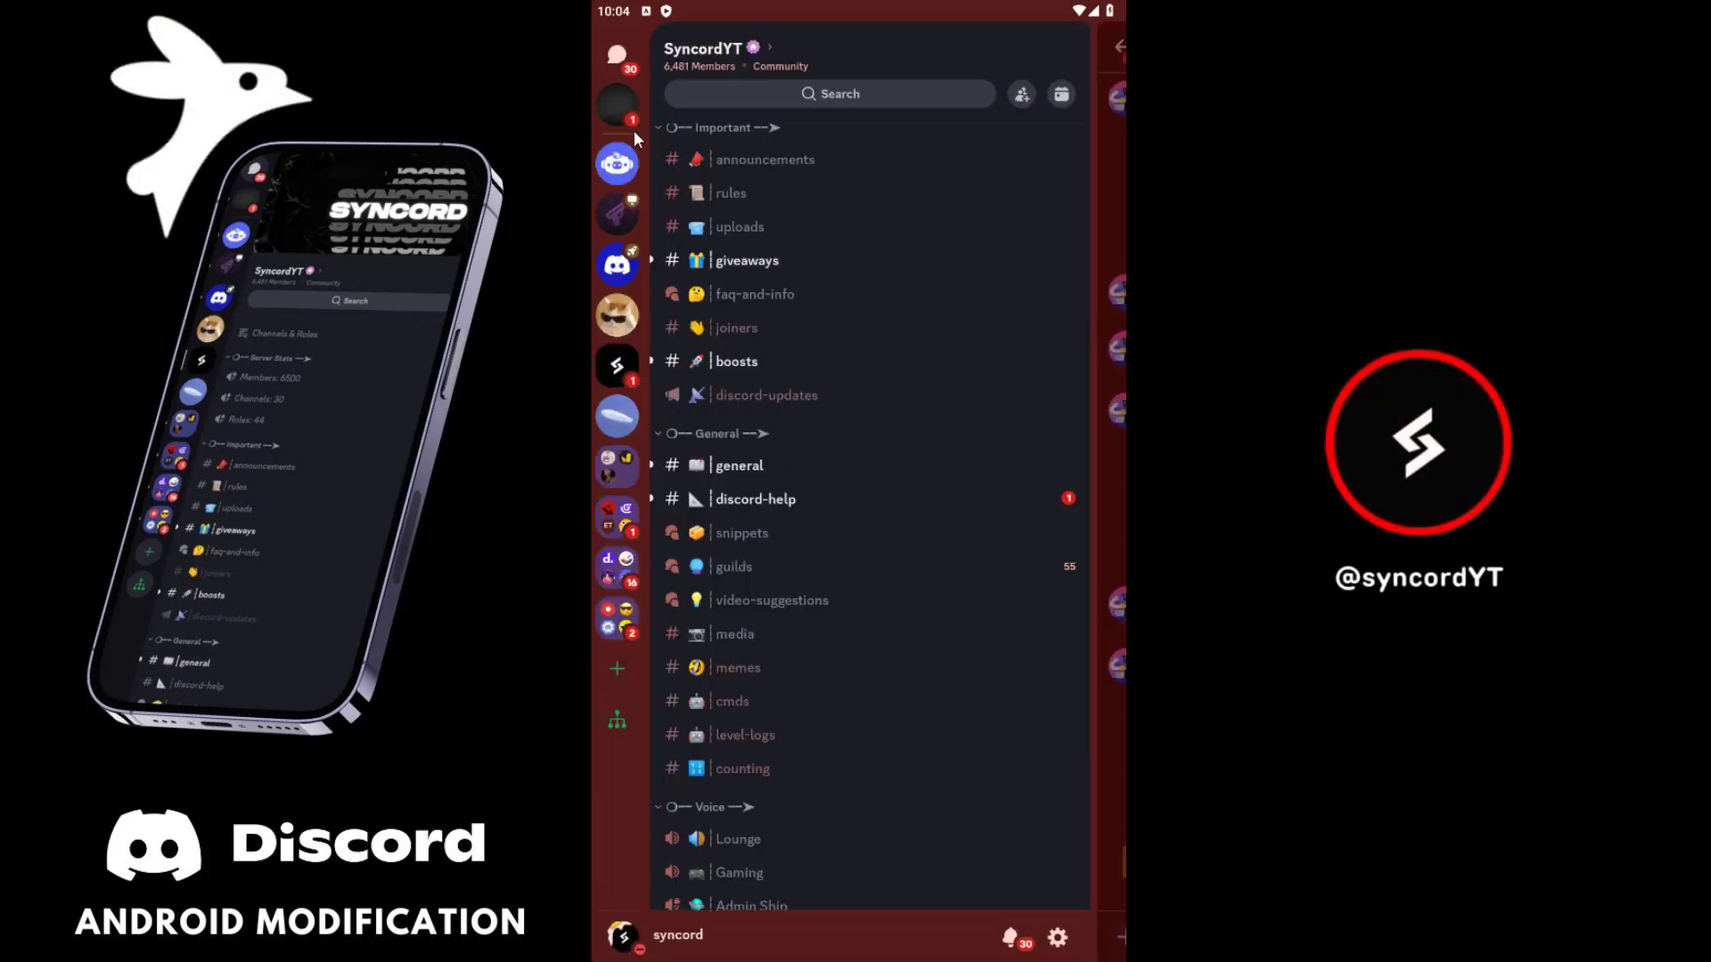
{"action": "left_click_drag", "start_coordinate": [893, 651], "coordinate": [924, 462]}
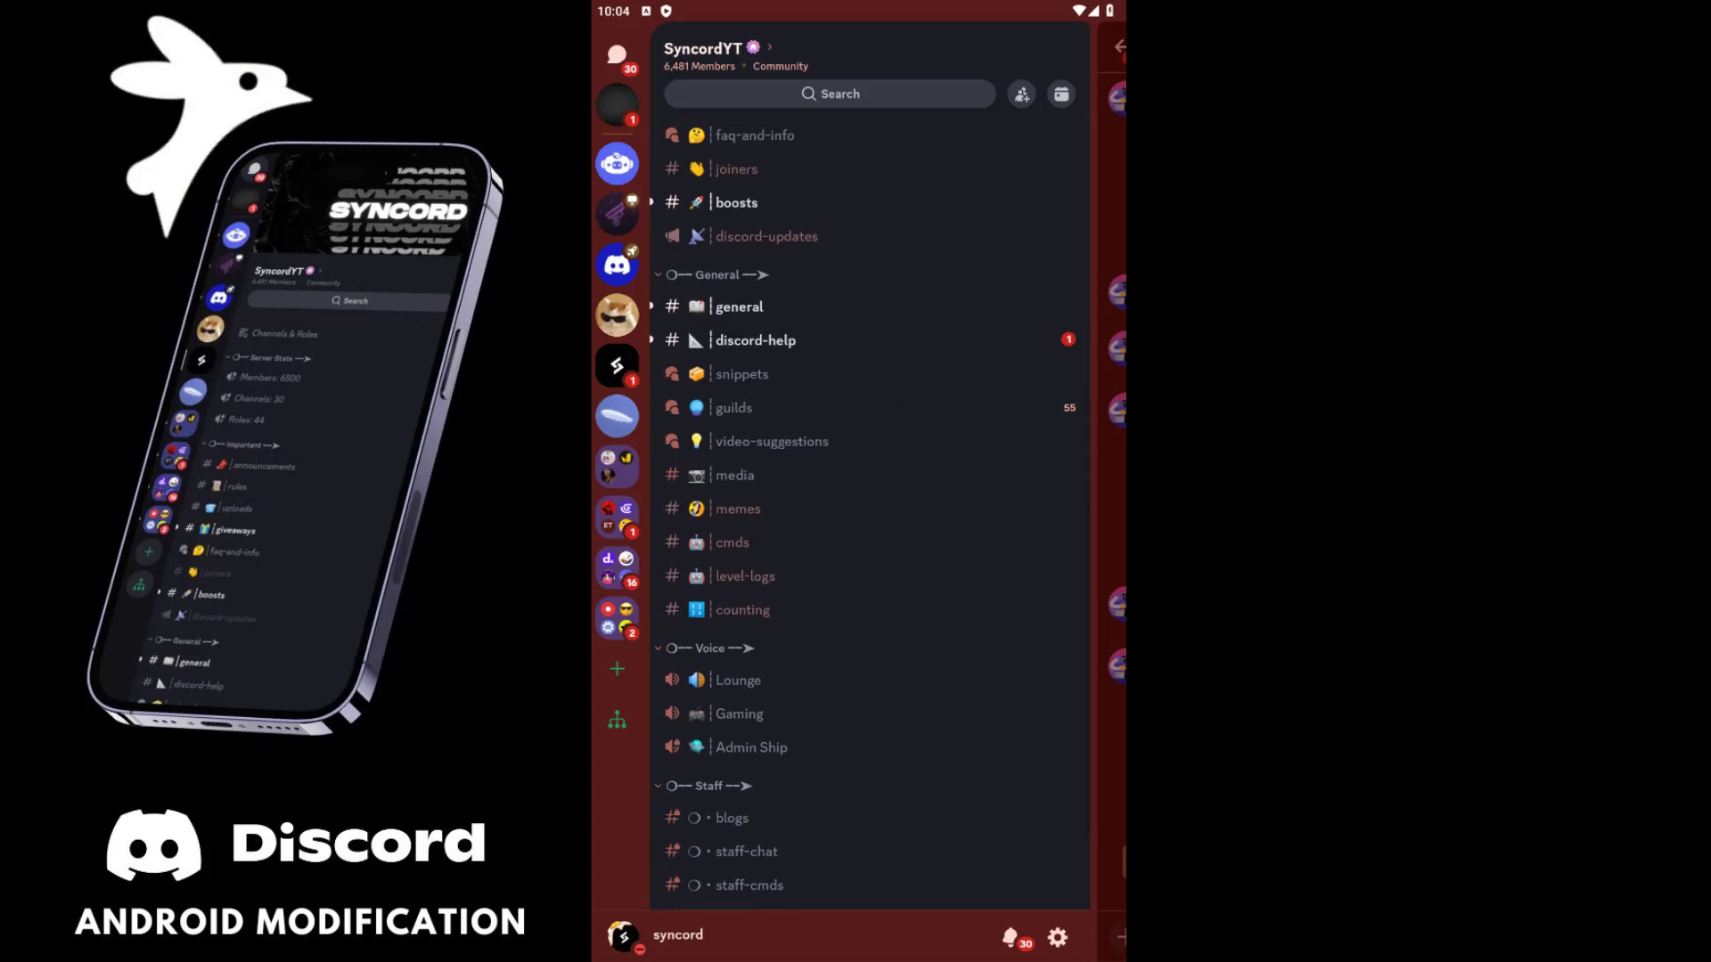